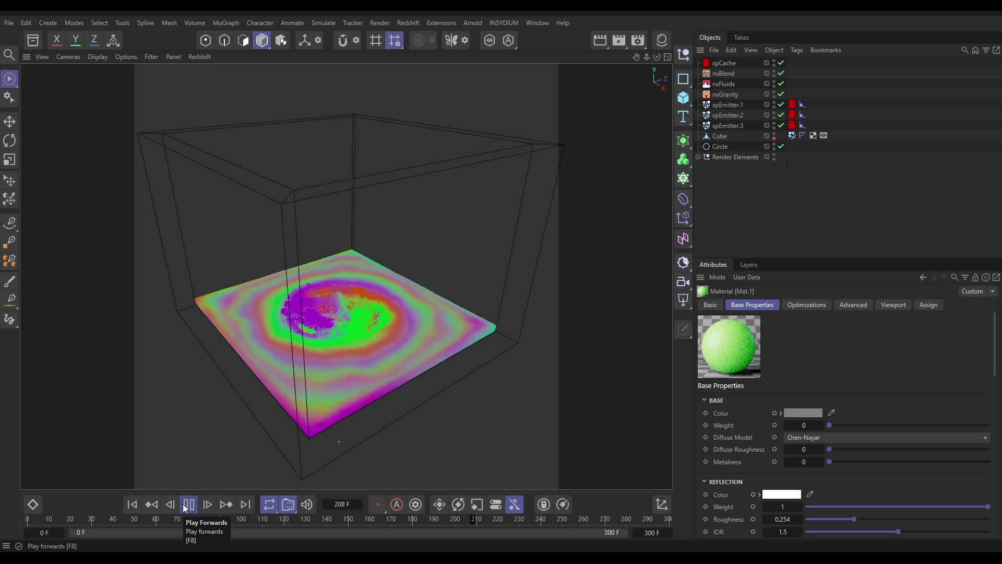
Stop playback, move to frame 173 and add an xpOpenVDBMesher generator to the scene.
left_click(187, 507)
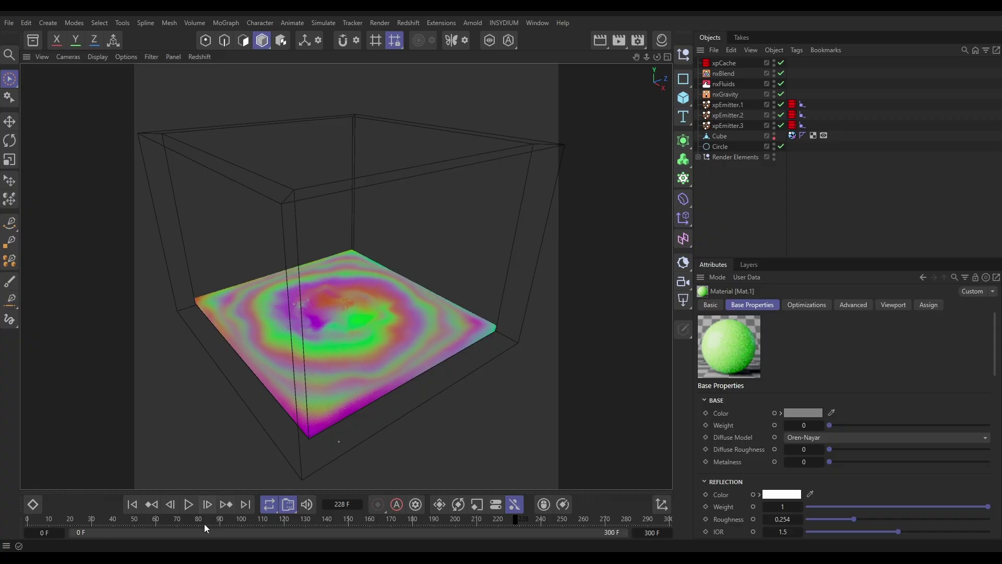
left_click_drag(207, 520, 398, 528)
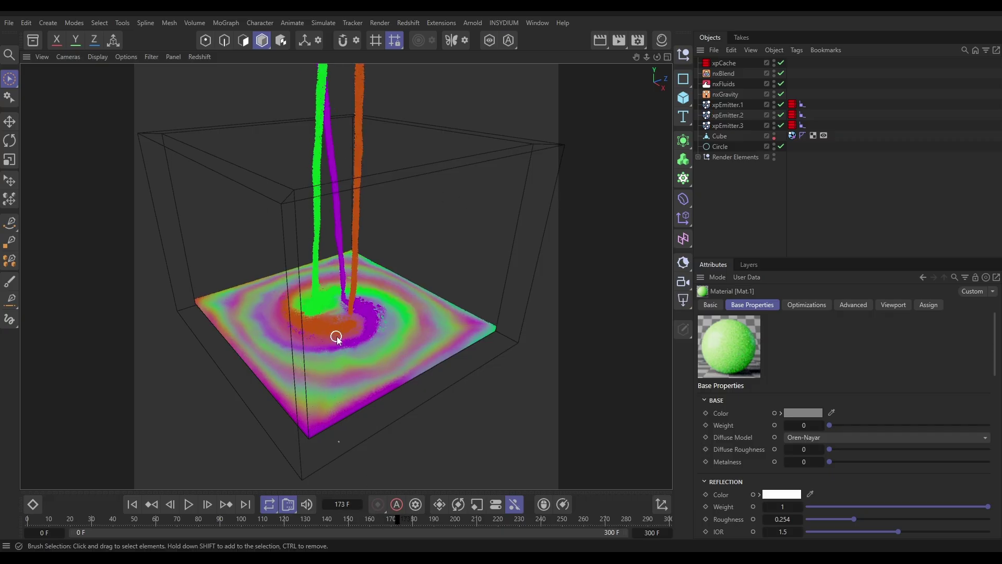
left_click(501, 23)
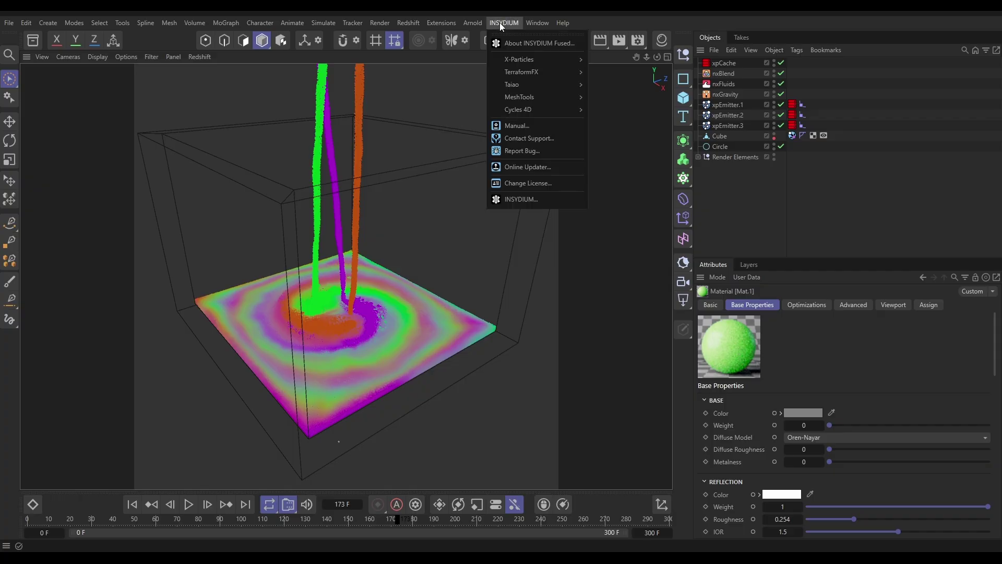
mouse_move(522, 59)
mouse_move(621, 169)
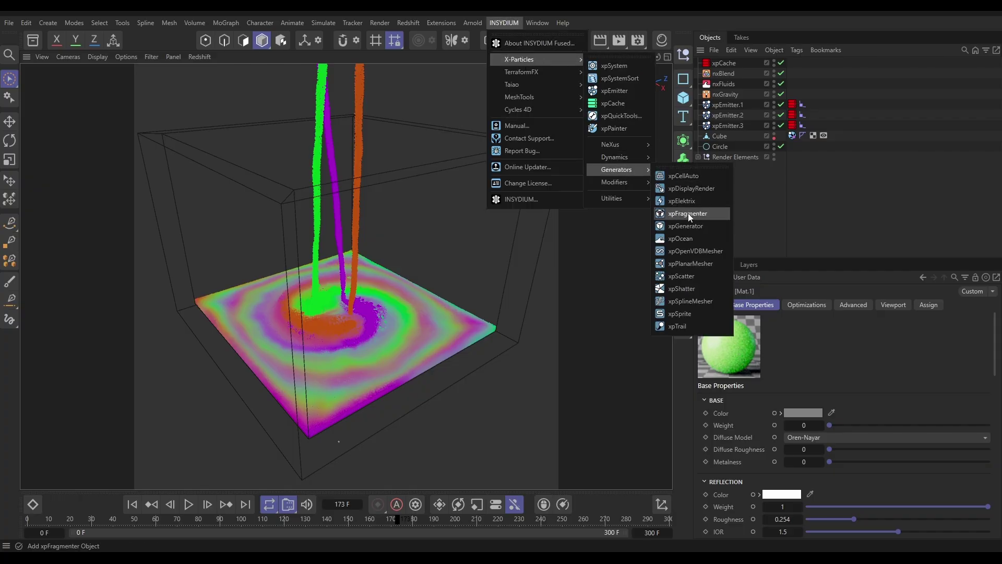
left_click(707, 251)
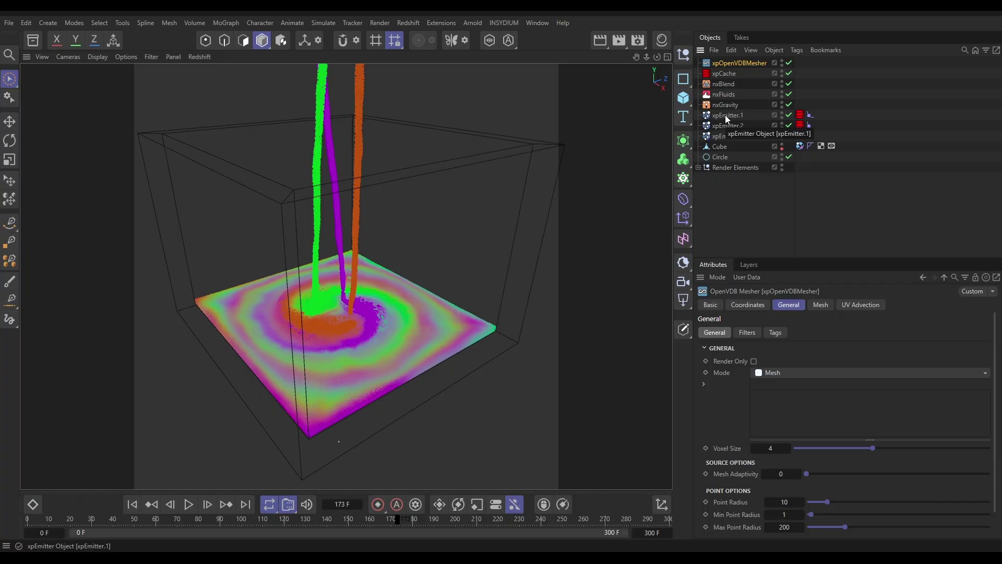
Add xpEmitter.1, xpEmitter.2 and xpEmitter.3 as sources of the OpenVDB mesher.
left_click_drag(725, 115, 809, 410)
left_click(725, 128)
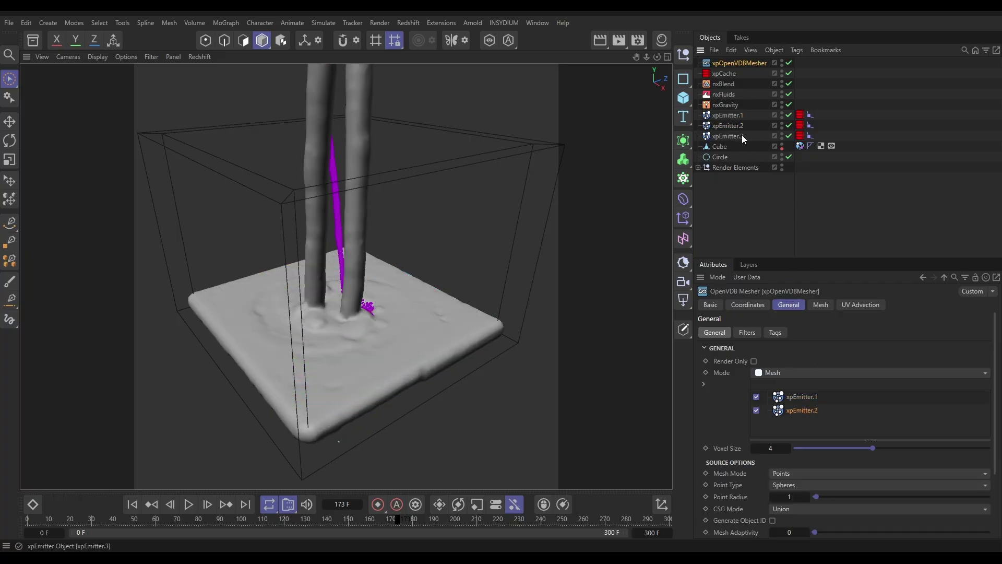
left_click_drag(741, 135, 745, 182)
left_click_drag(791, 384, 785, 419)
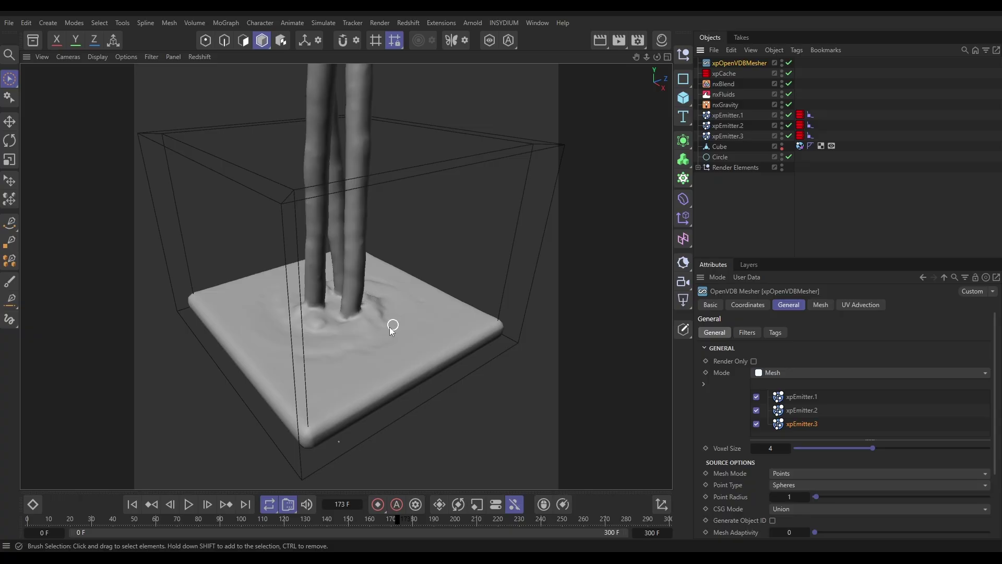
Set the mesher's Voxel Size to 1, checking its polygons with Gouraud Shading (Lines) before returning to plain Gouraud Shading.
key("n")
key("b")
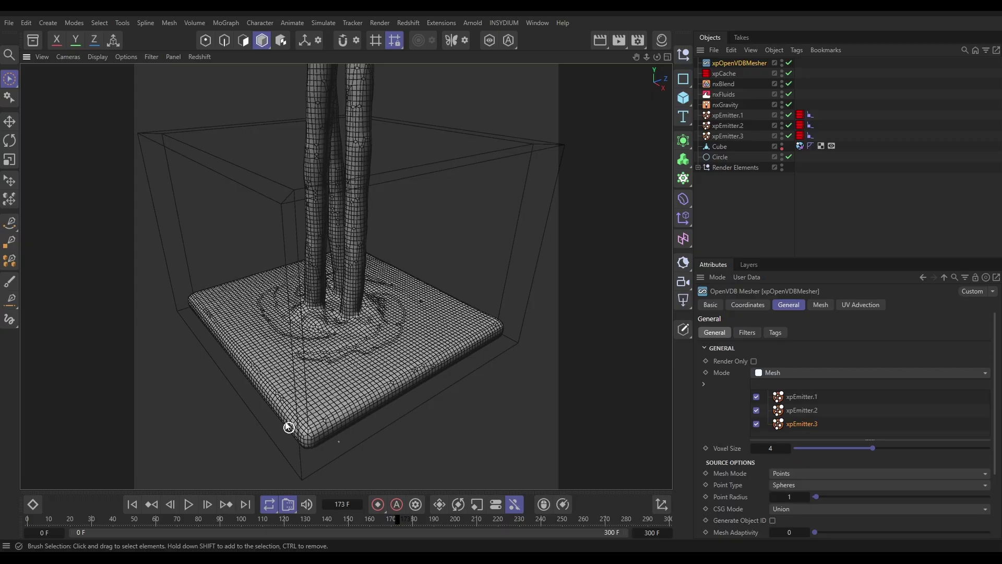
double_click(762, 450)
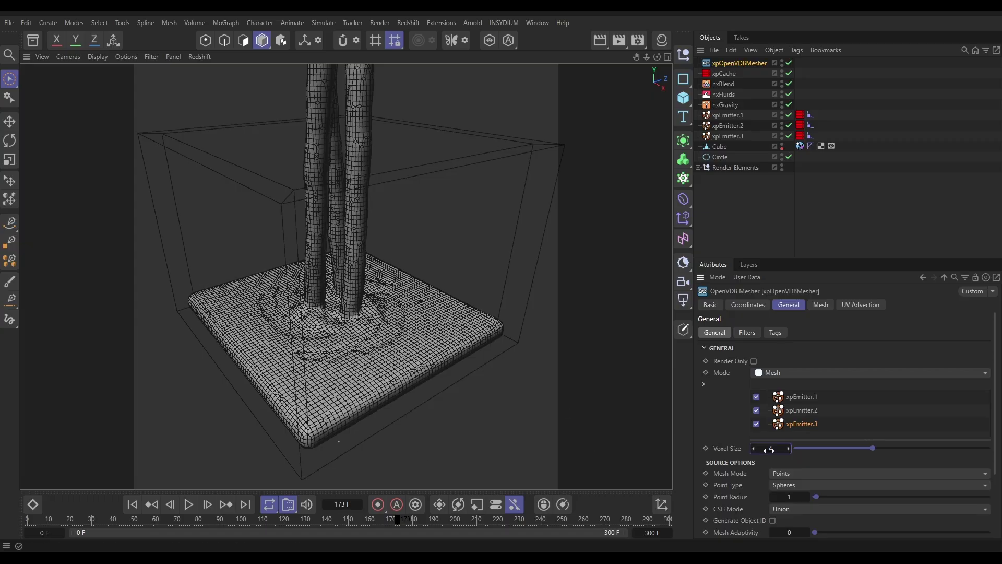
type("1")
key("Return")
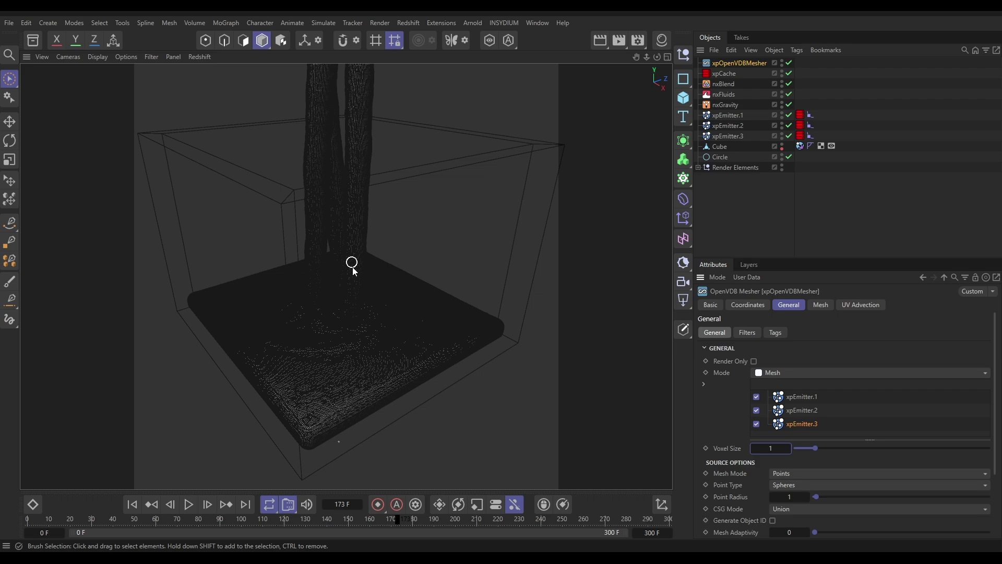
key("n")
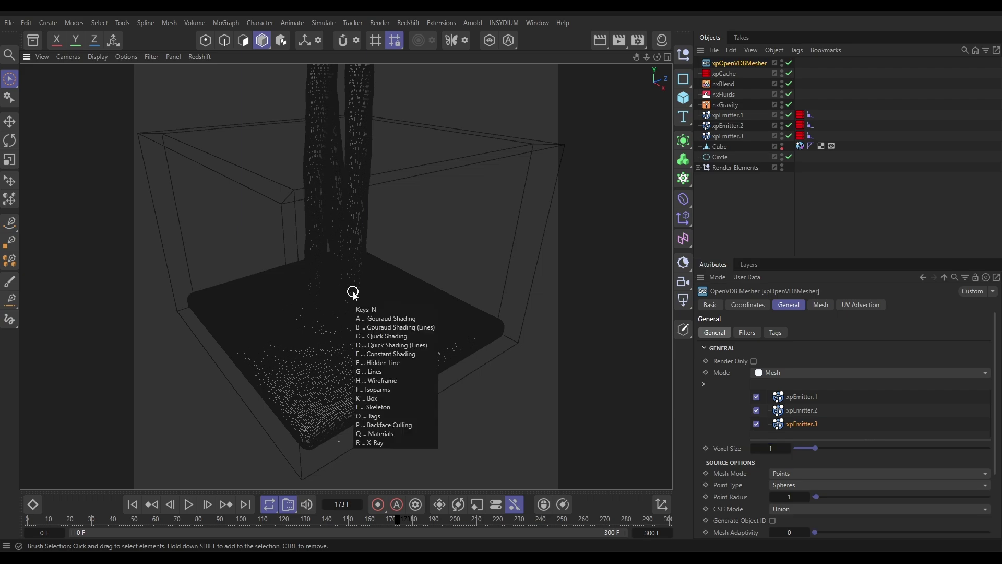
key("a")
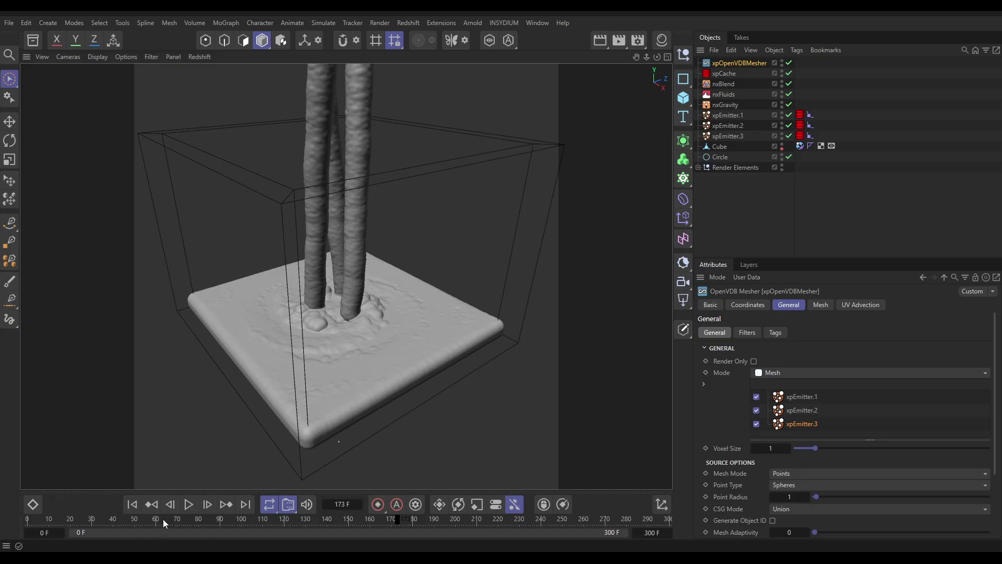
Go to frame 48 and set the mesher's Point Radius under Point Options to 2.
left_click_drag(163, 519, 130, 527)
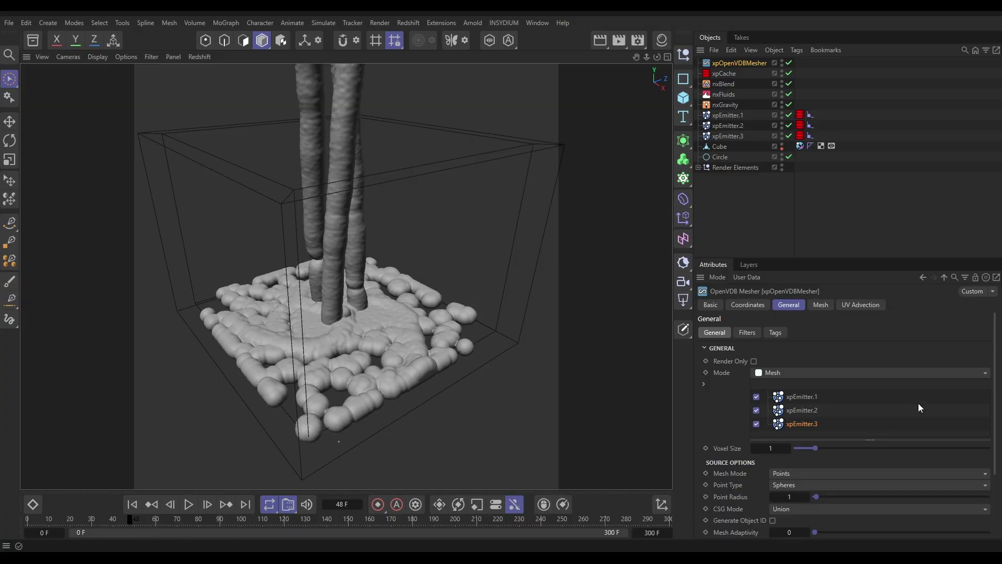
scroll(995, 376, "down", 3)
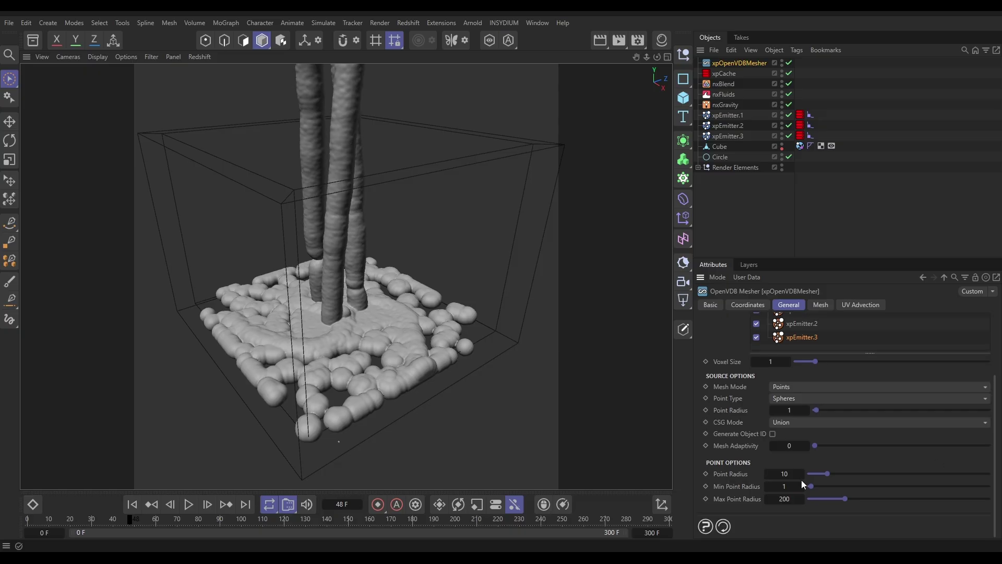
double_click(783, 473)
type("2")
key("Return")
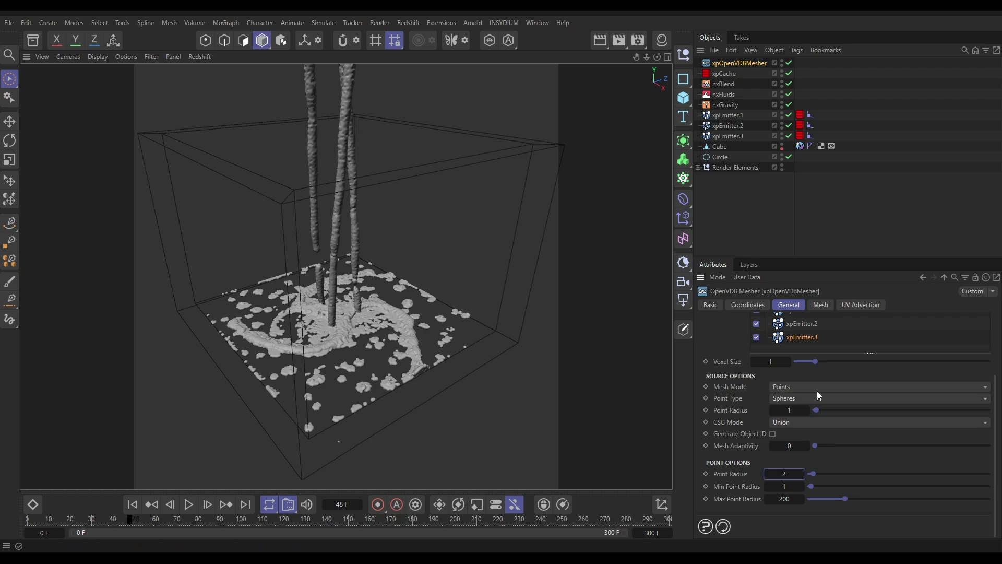
Enable filters on the OpenVDB mesher and delete the default Median filter.
scroll(816, 390, "up", 5)
left_click(746, 333)
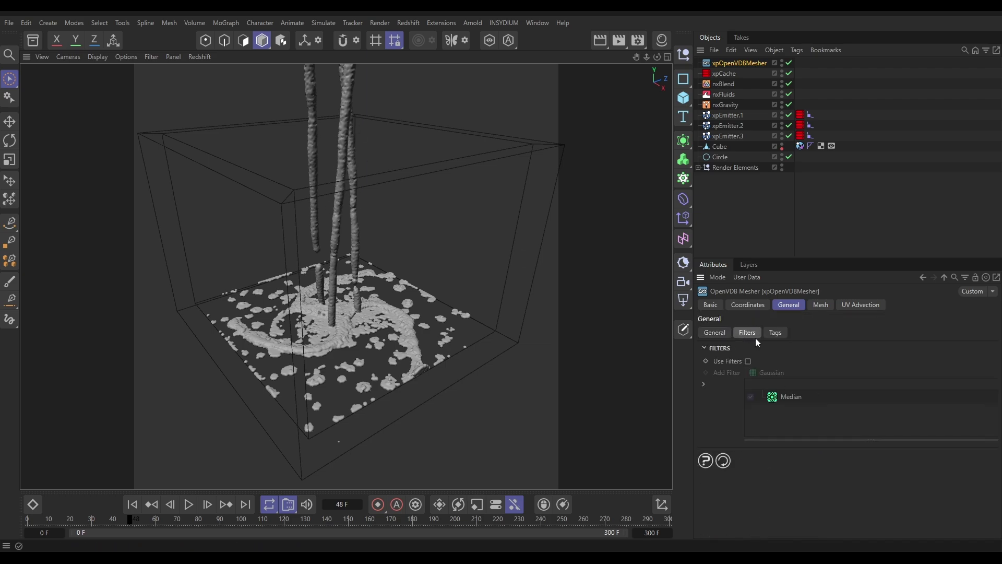
left_click(748, 361)
left_click(791, 397)
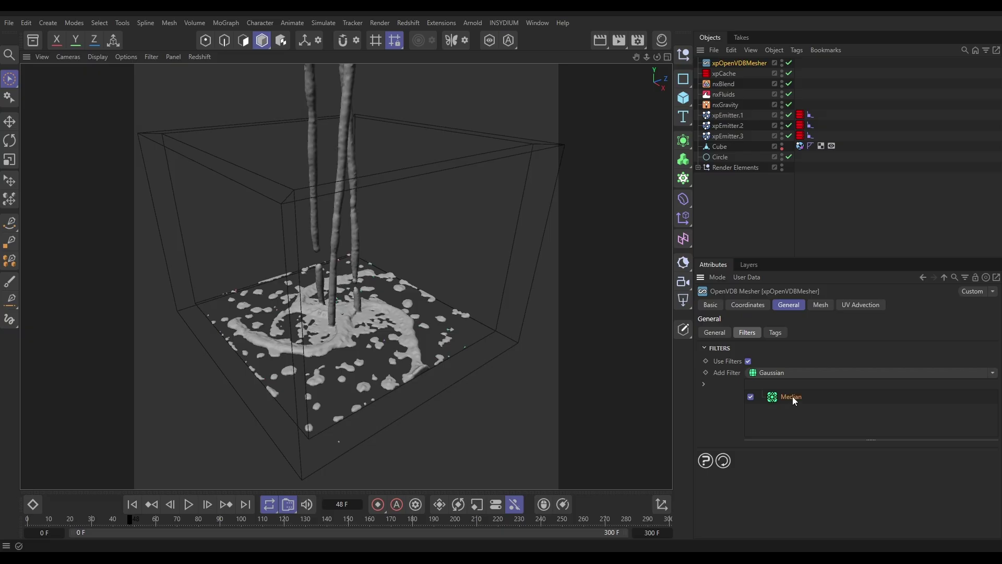
key("Delete")
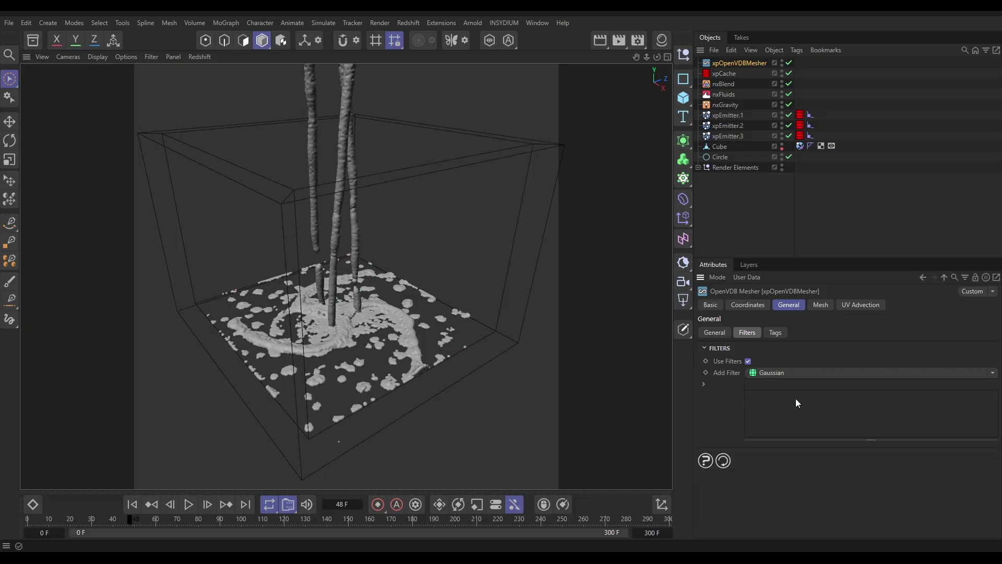
Add a Laplacian filter to the mesher and set its Iterations to 2.
left_click(992, 372)
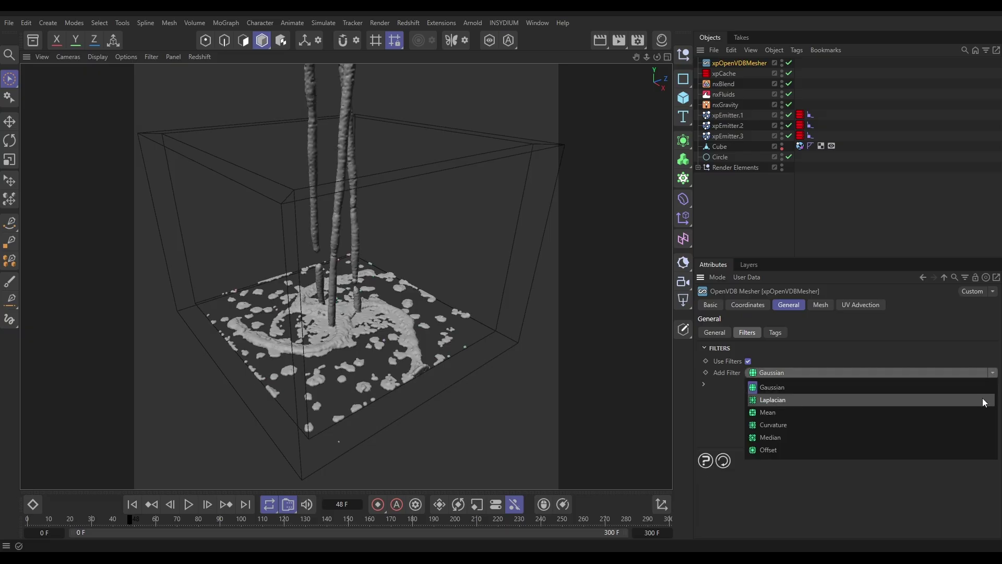
left_click(771, 399)
left_click(793, 396)
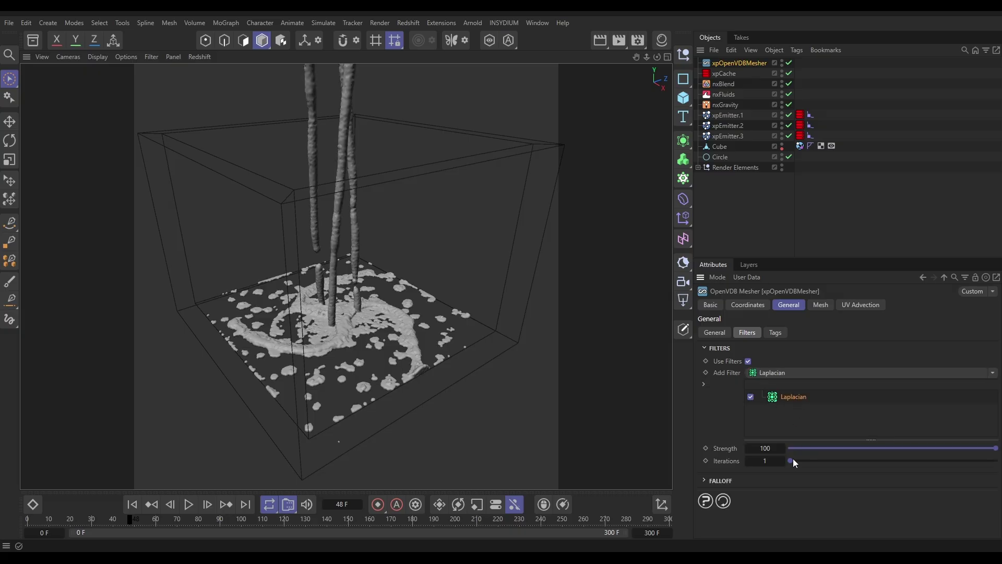
left_click(765, 461)
key("Return")
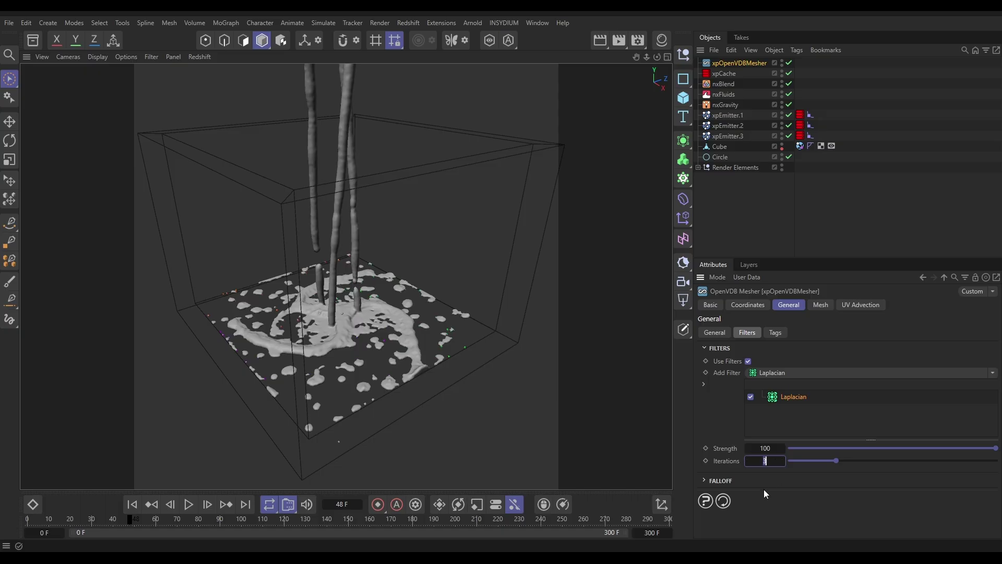
type("2")
key("Return")
Add a Curvature filter below the Laplacian filter and select it to show its settings.
left_click(989, 374)
left_click(949, 417)
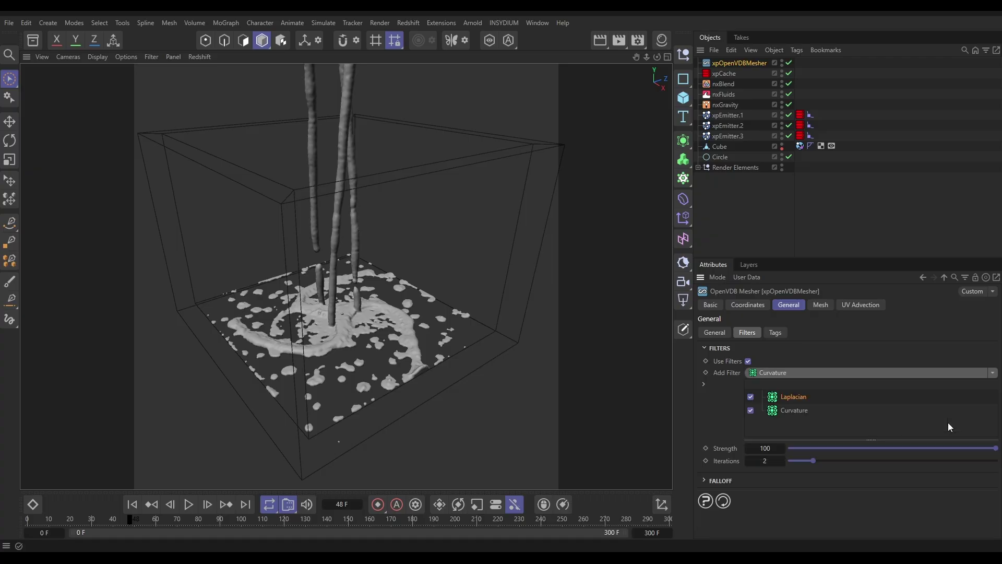
left_click(789, 410)
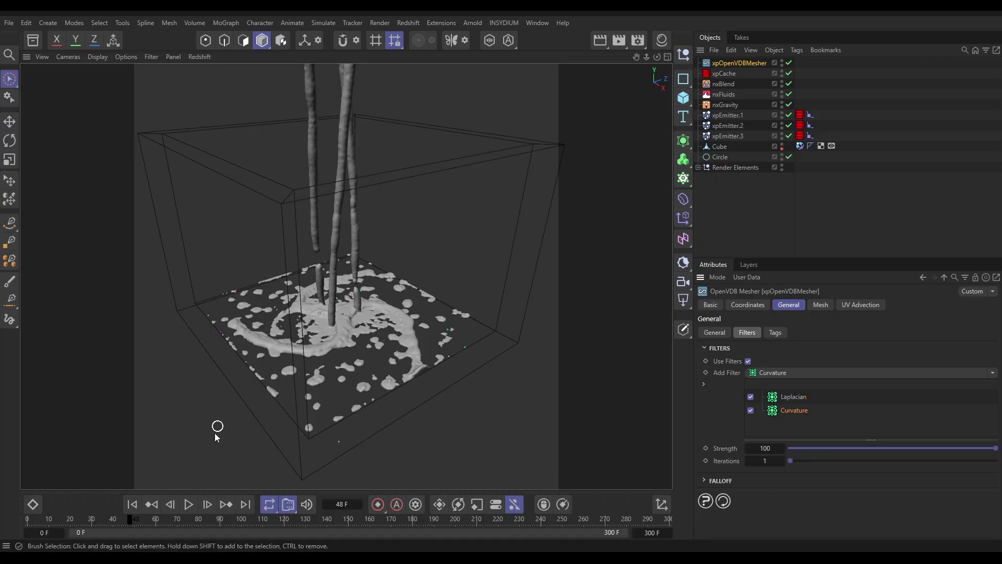
Play the meshed fluid animation from the first frame and stop at frame 67.
left_click(132, 503)
left_click(189, 504)
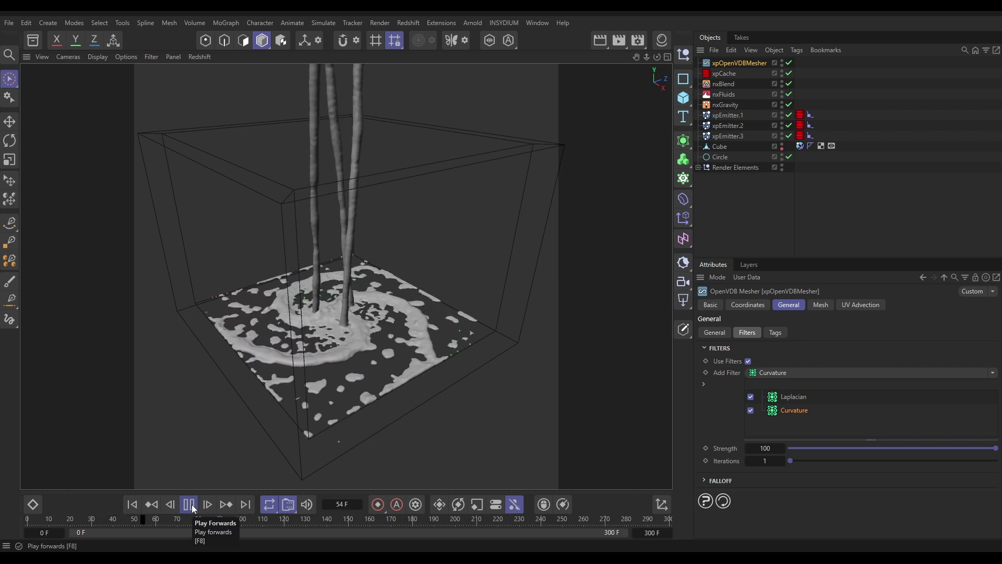
left_click(193, 509)
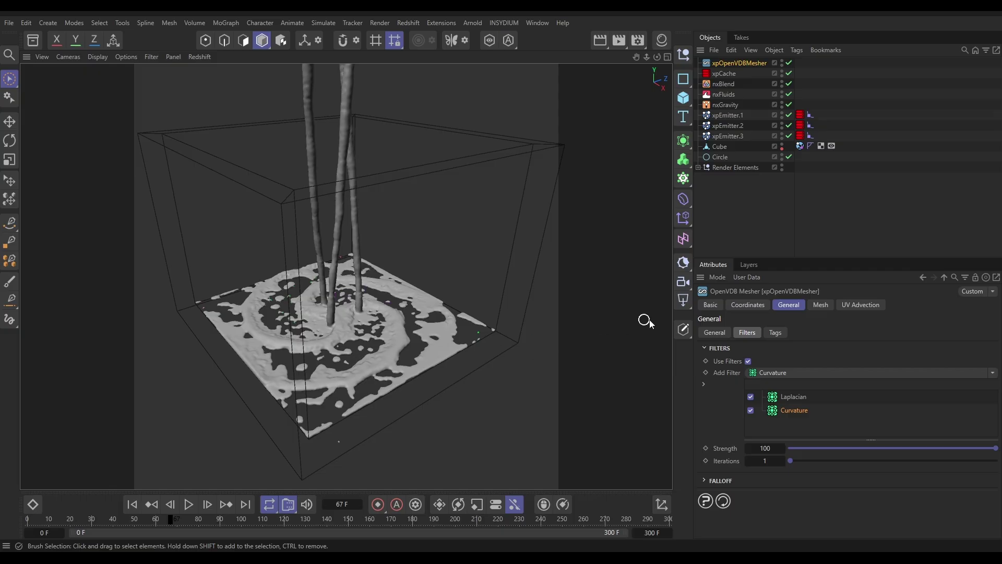
Enable Transfer Point Color on the mesher and select the resulting vertex color tag to display its colors.
left_click(775, 334)
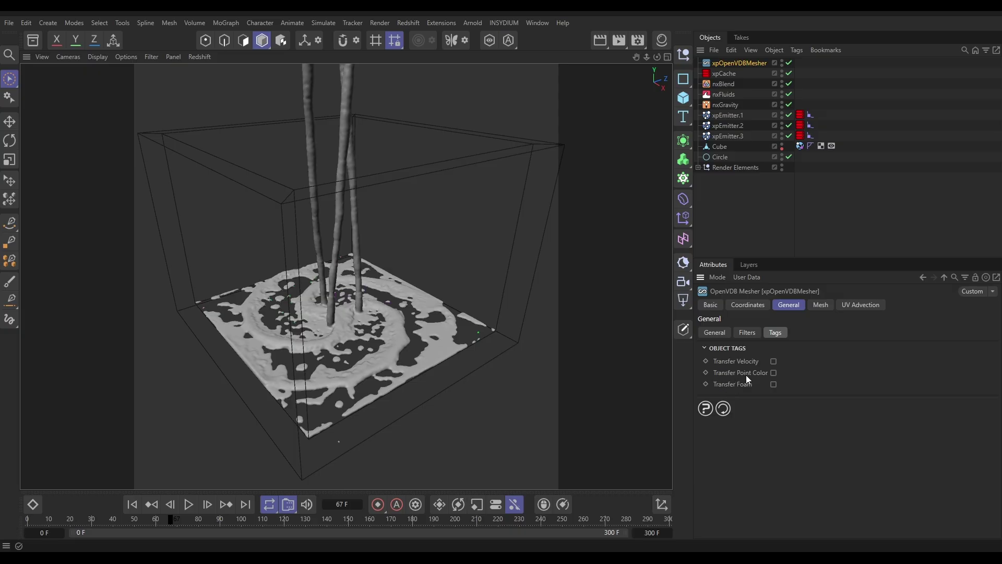
left_click(772, 374)
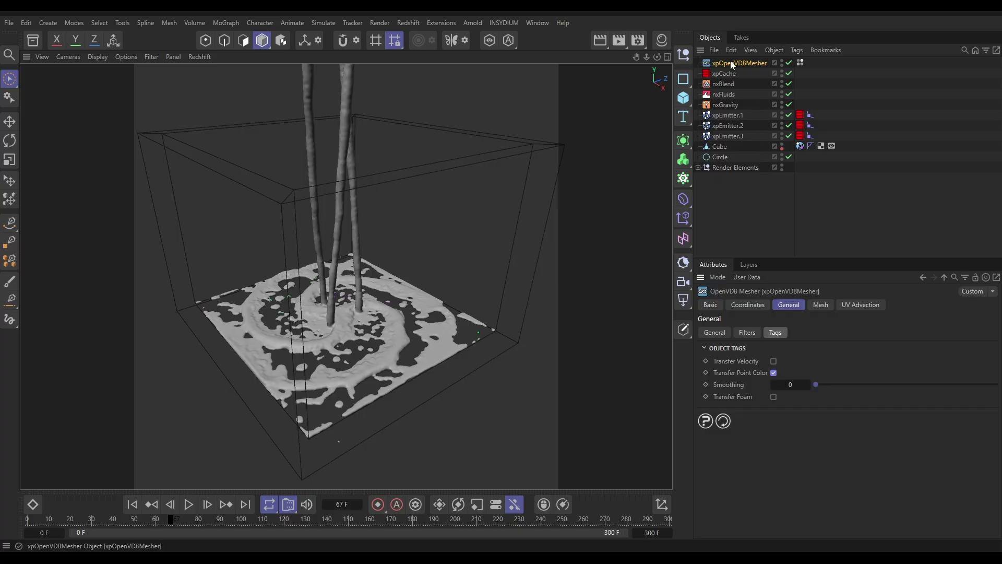
left_click(801, 63)
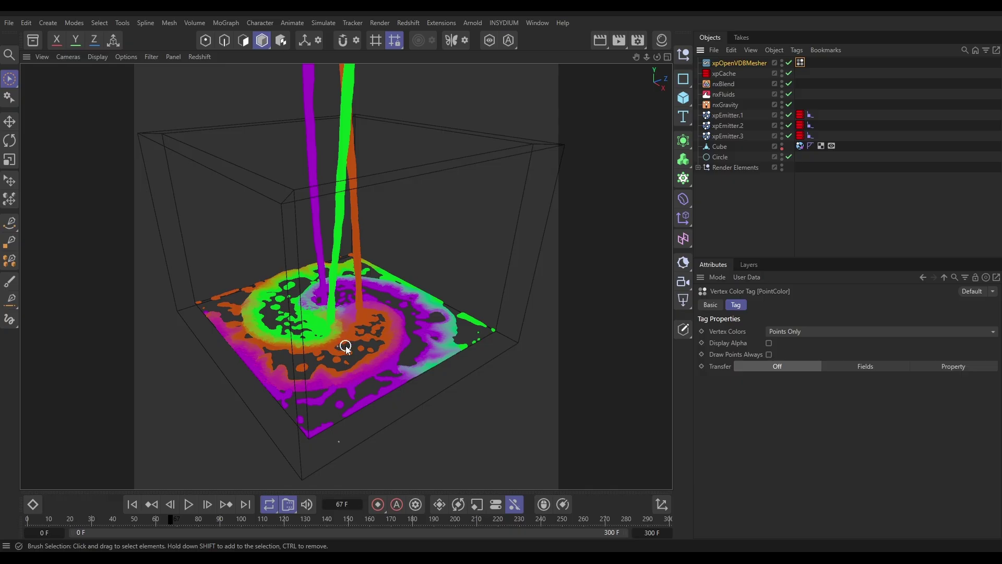
Set the Smoothing of the mesher's transferred point color to 20.
left_click(446, 353)
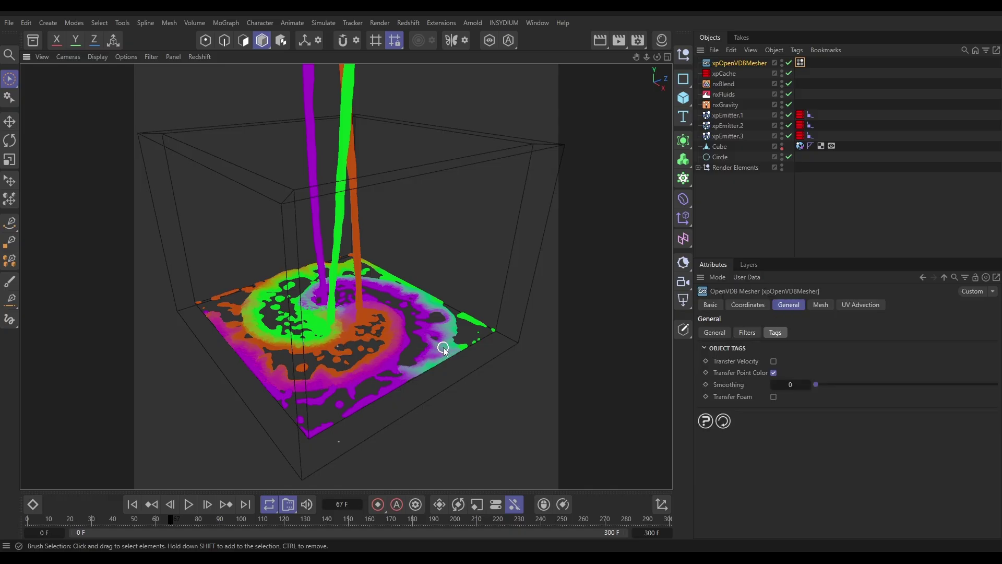
scroll(443, 348, "up", 8)
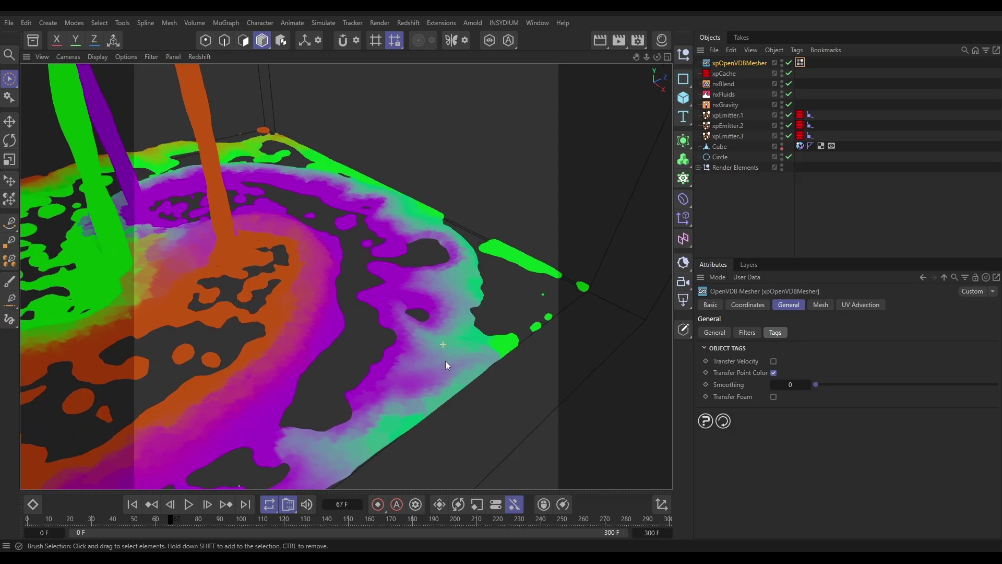
scroll(444, 365, "up", 4)
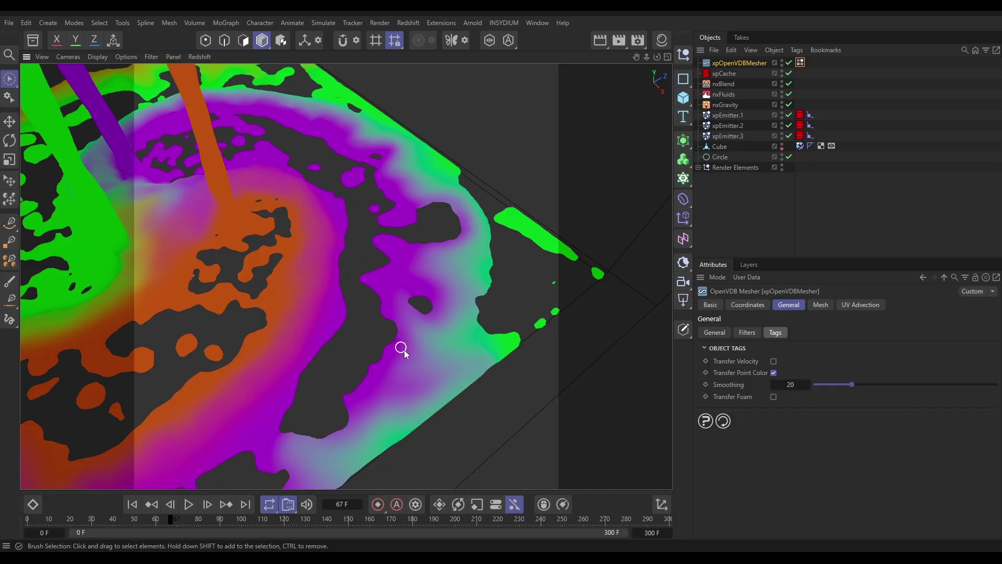
Inspect the colored mesh with Gouraud Shading (Lines), return to plain shading and bring the whole scene back into view.
key("n")
key("b")
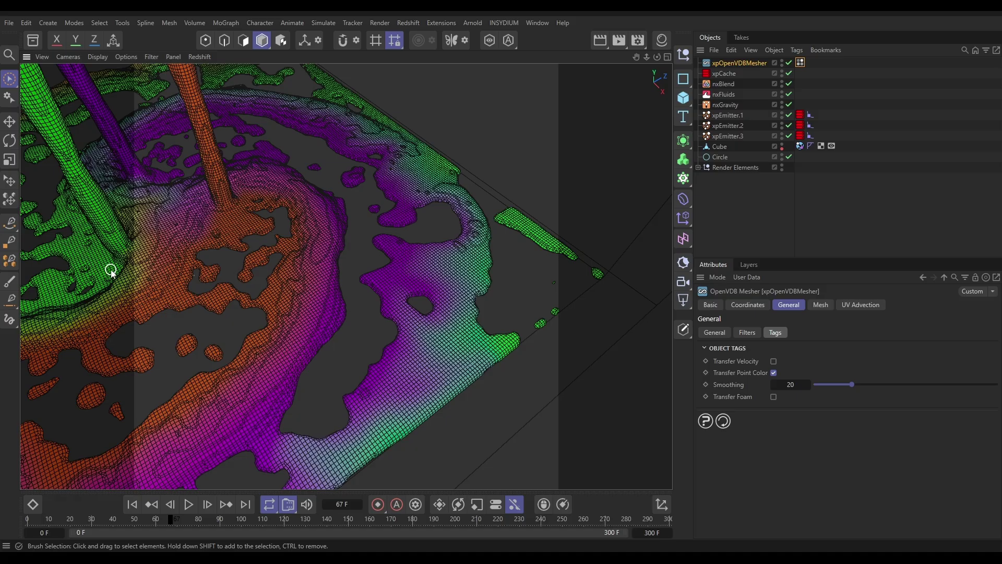
key("n")
left_click(220, 309)
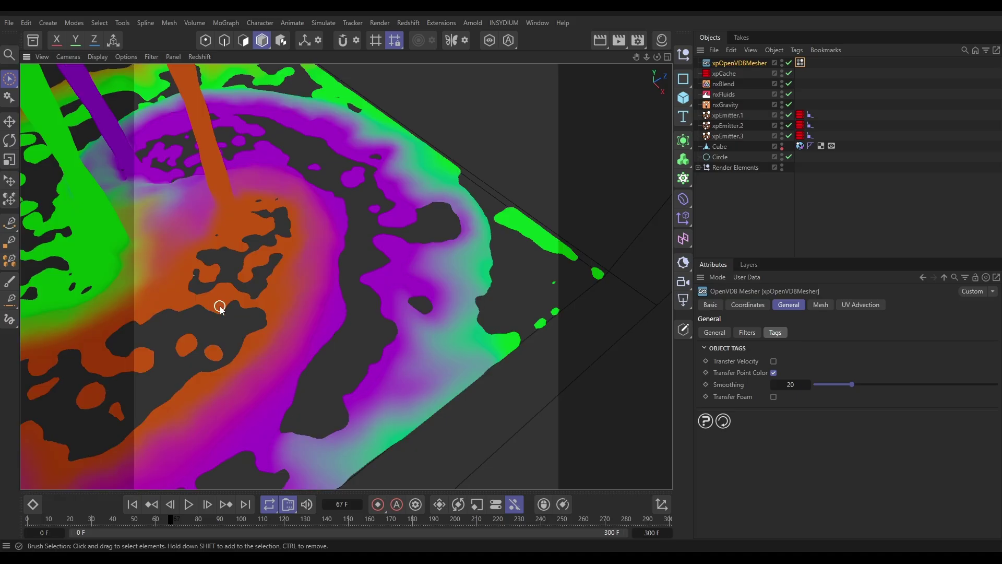
key("h")
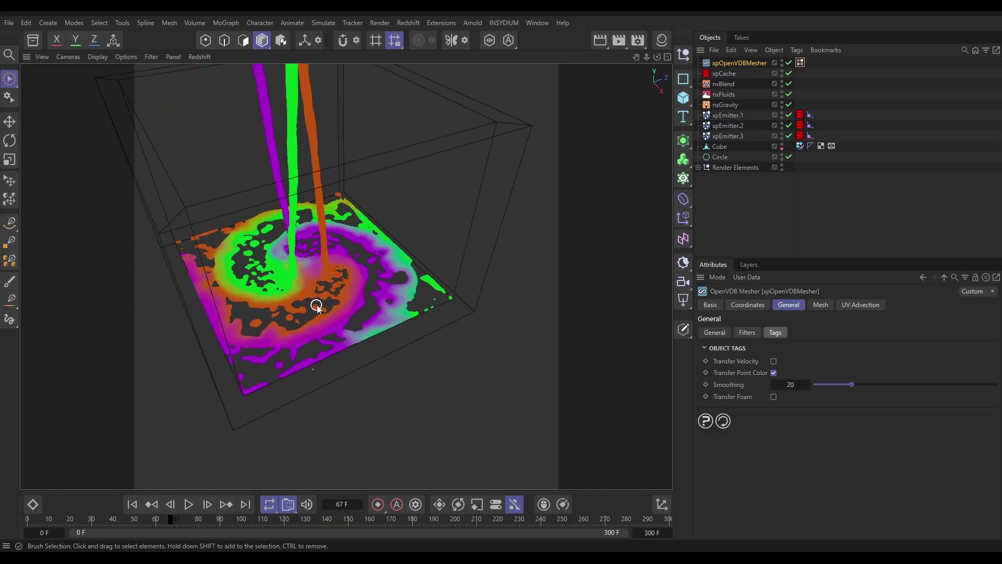
left_click_drag(313, 304, 333, 312, "alt")
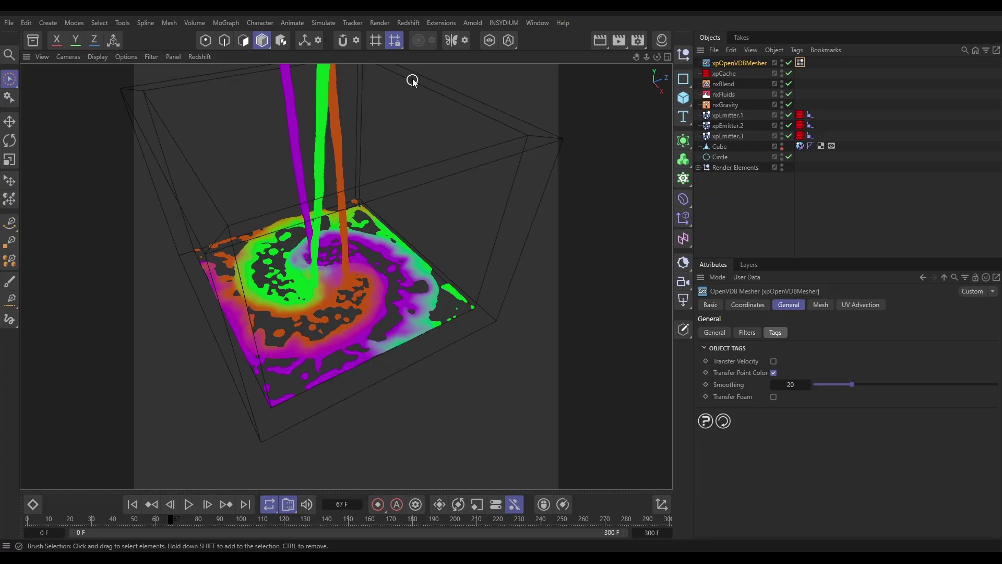
Open the Redshift RenderView, dock it beside the viewport and start the interactive render of the scene.
left_click(404, 21)
left_click(425, 111)
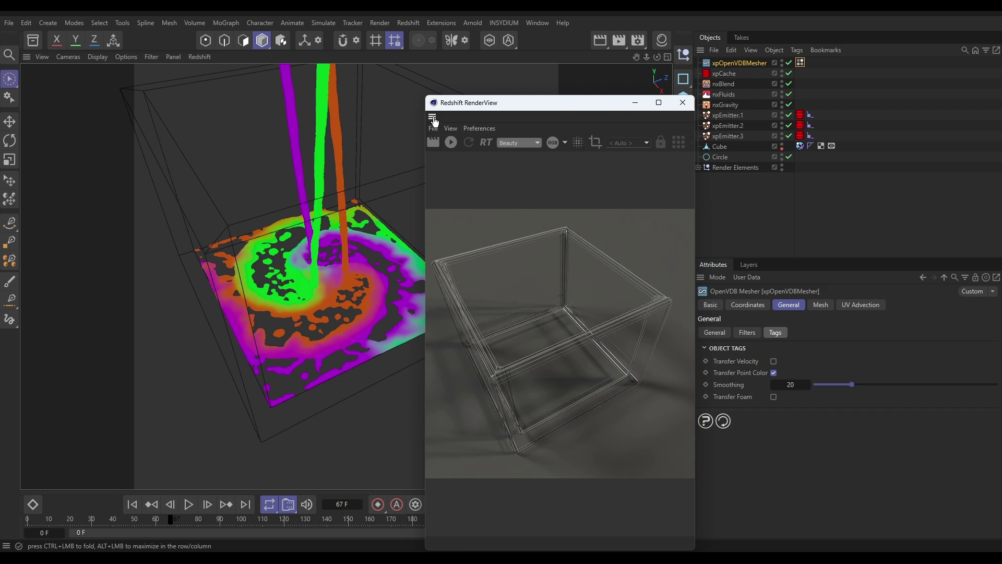
left_click_drag(186, 136, 72, 134)
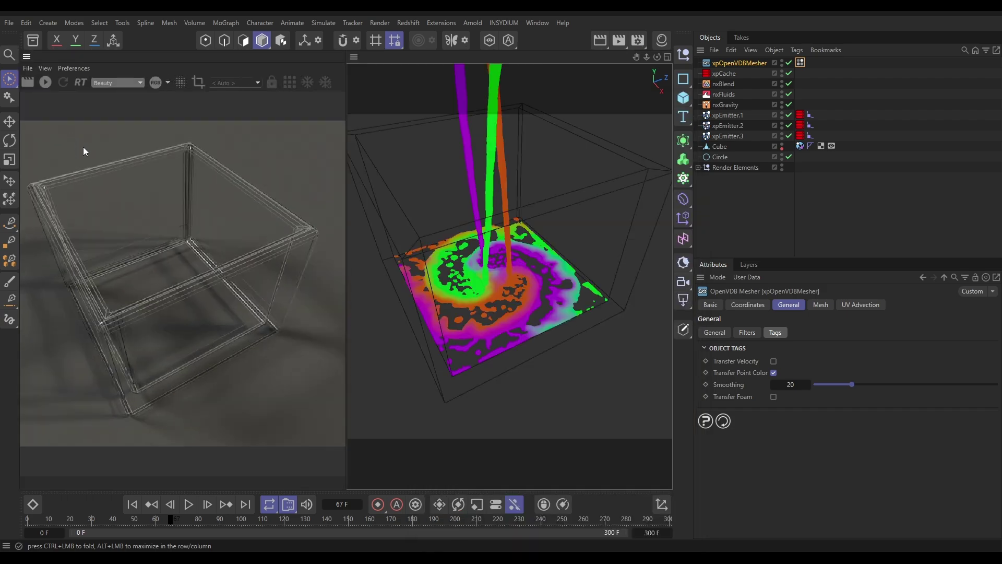
left_click(46, 82)
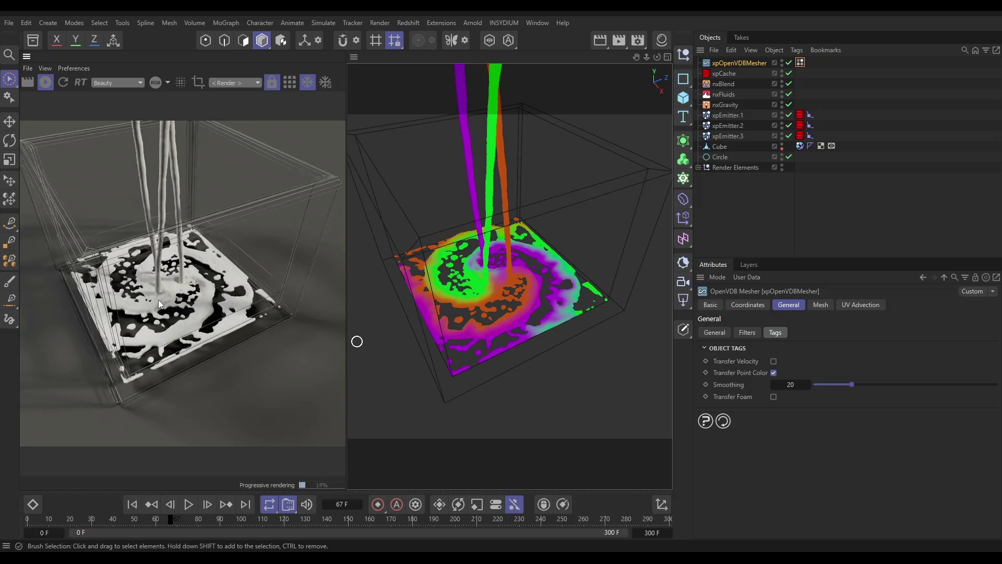
Assign Mat.1 to xpOpenVDBMesher and view the mesh from a lower angle.
left_click(662, 40)
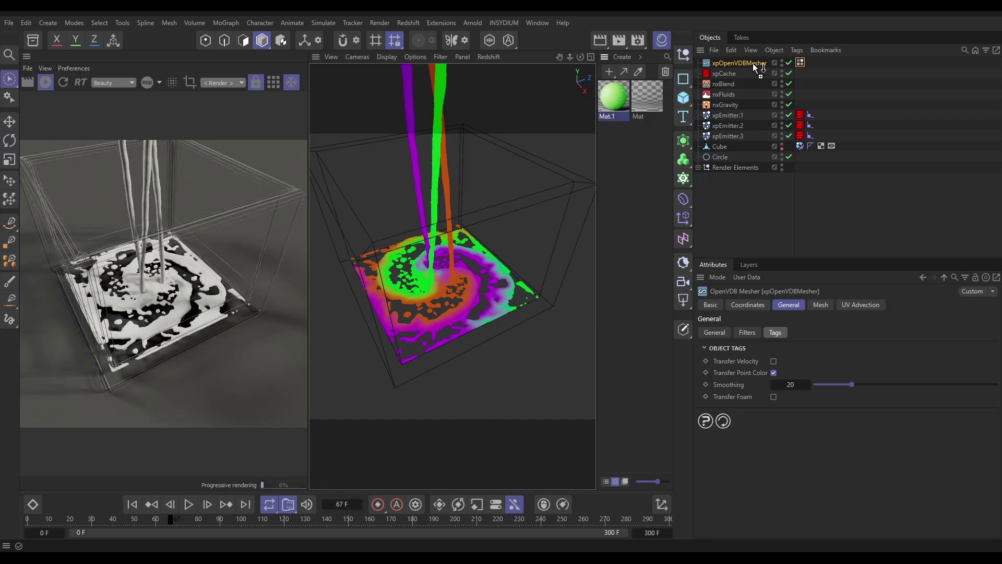
left_click_drag(752, 63, 752, 64)
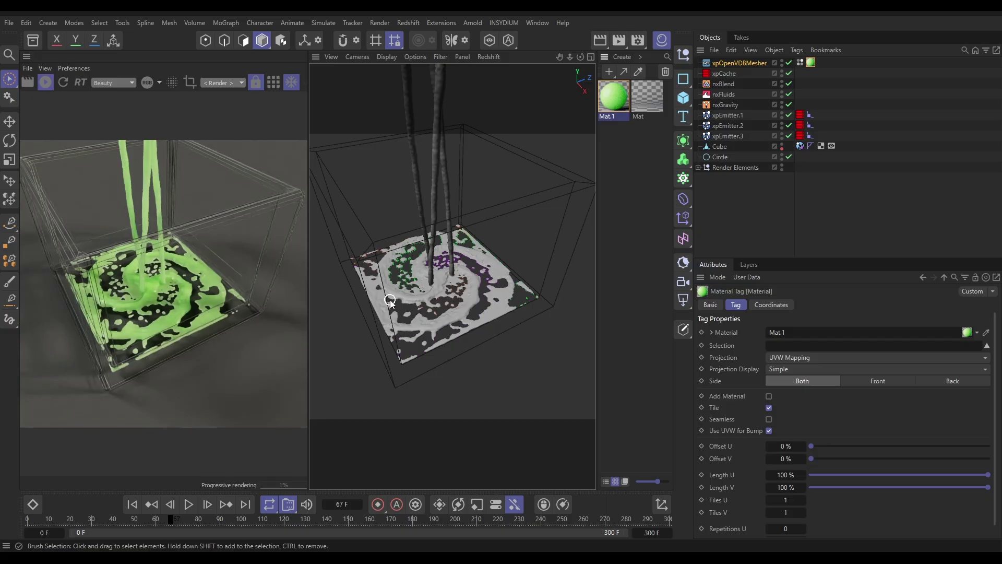
left_click(470, 304)
mouse_move(457, 306)
left_mouse_down("alt")
mouse_move(440, 240)
mouse_move(437, 282)
mouse_move(461, 318)
mouse_move(446, 312)
left_mouse_up("alt")
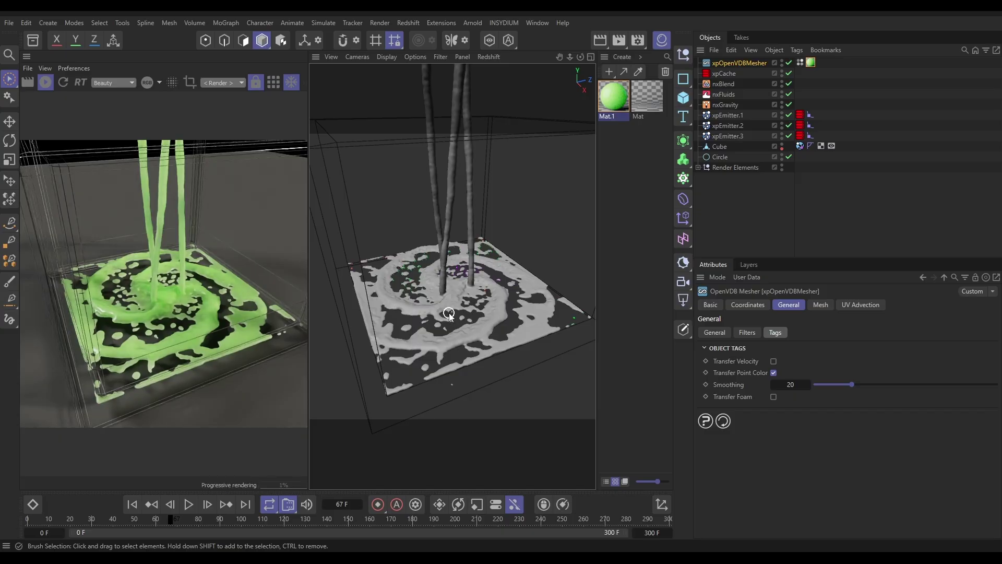
Open Mat.1 in the Node Editor and expand the Subsurface settings of its RS Standard node.
double_click(612, 96)
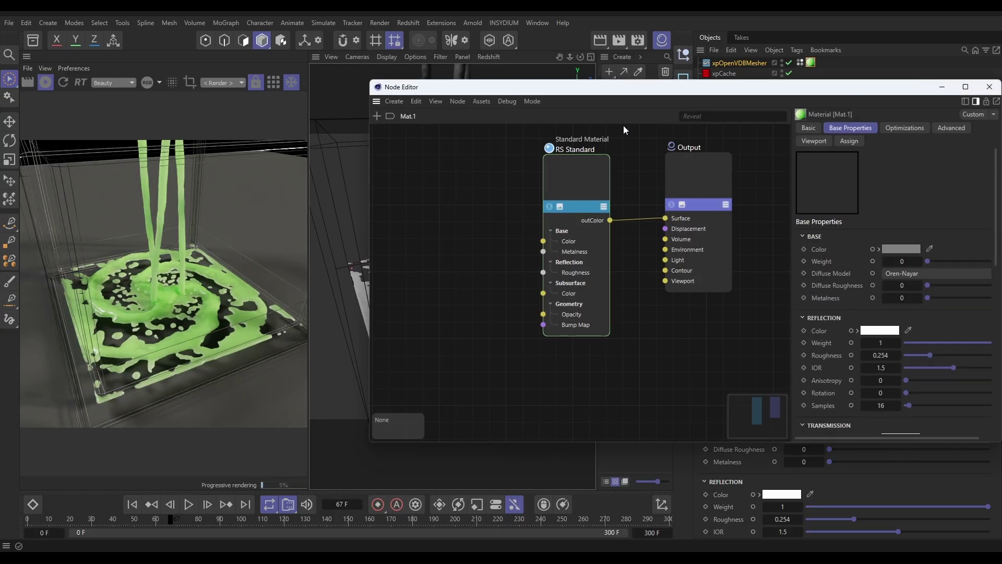
left_click_drag(522, 87, 401, 61)
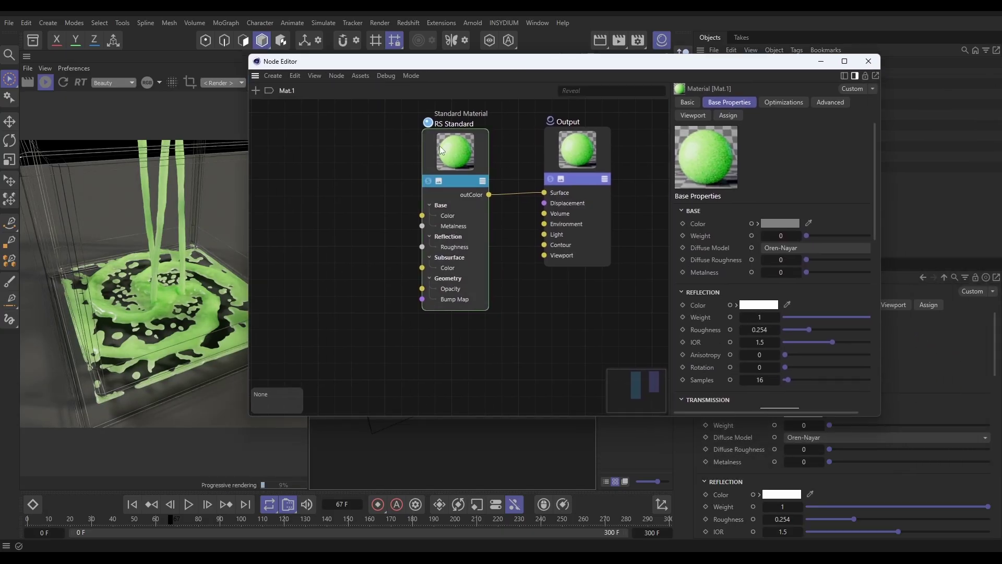
left_click_drag(440, 150, 440, 166)
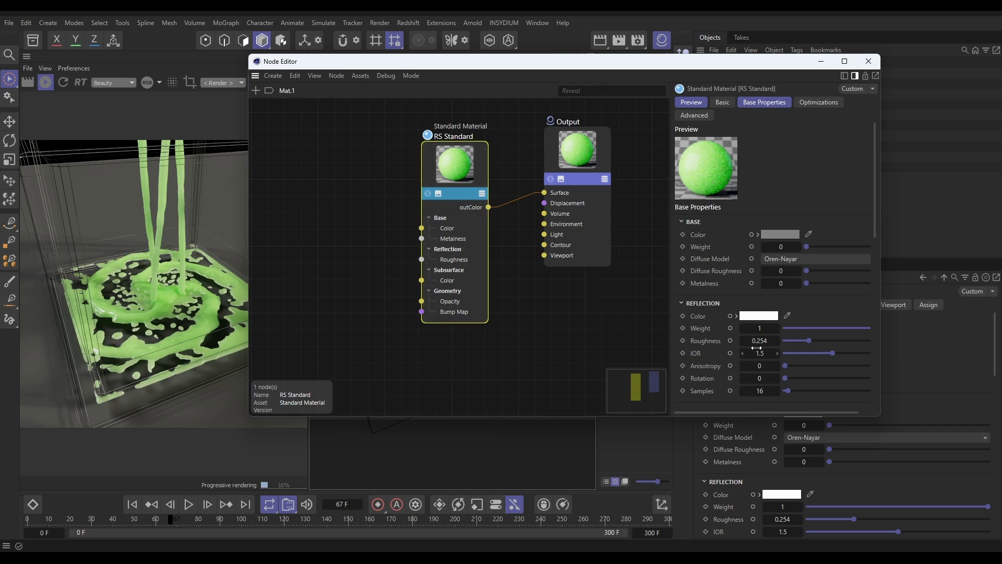
scroll(854, 344, "down", 5)
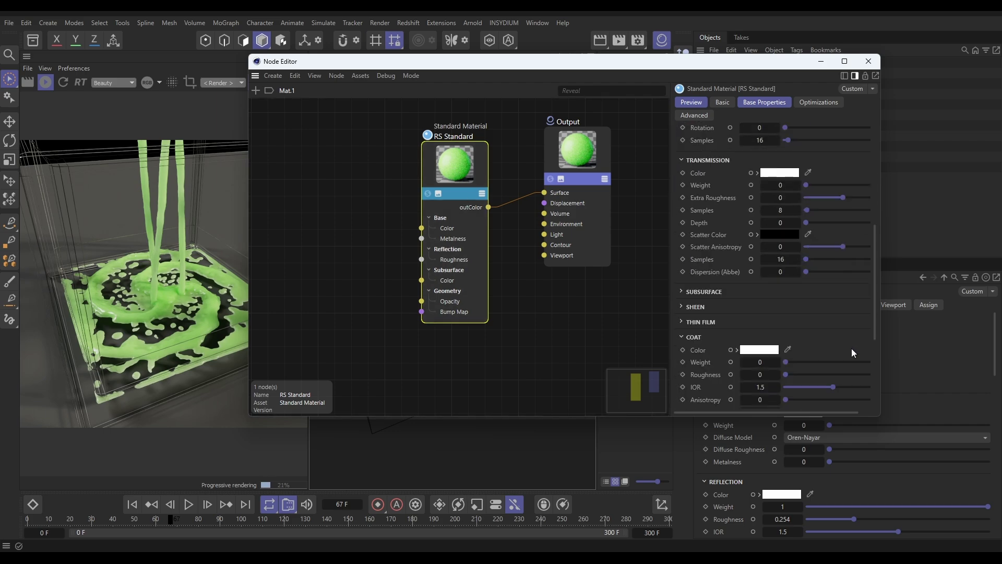
left_click(704, 292)
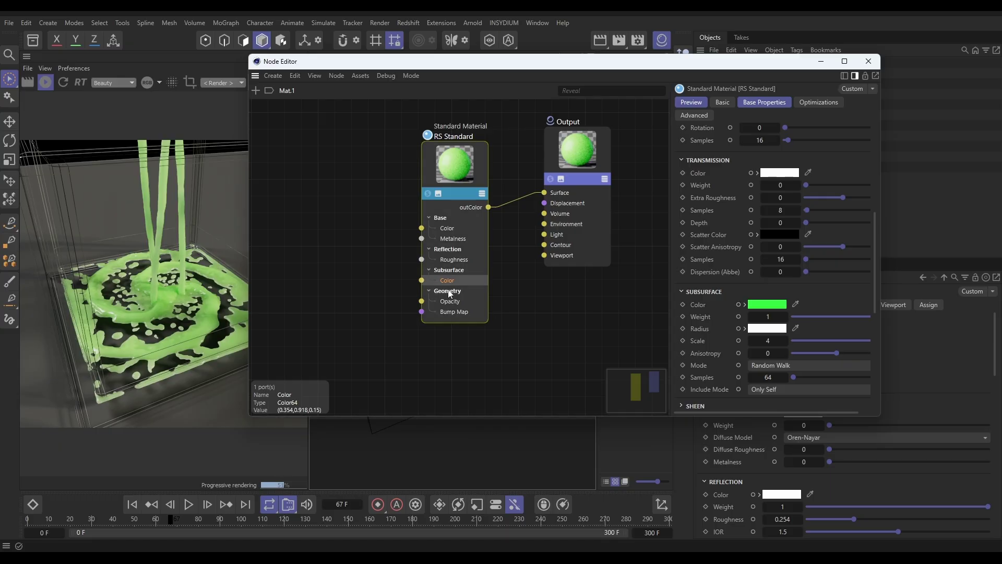
left_click(422, 281)
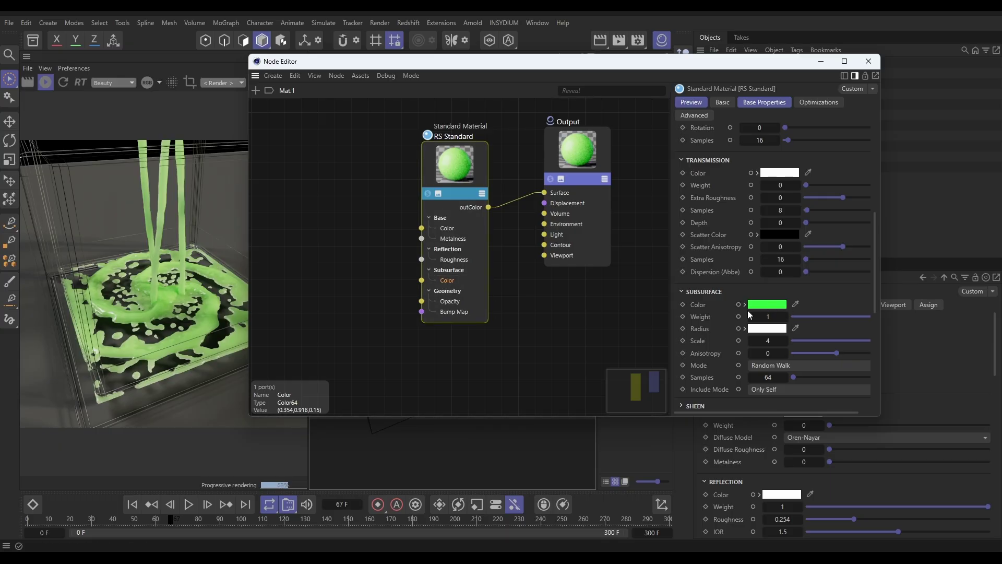
Add a Vertex Attribute node to the Mat.1 node graph.
double_click(319, 218)
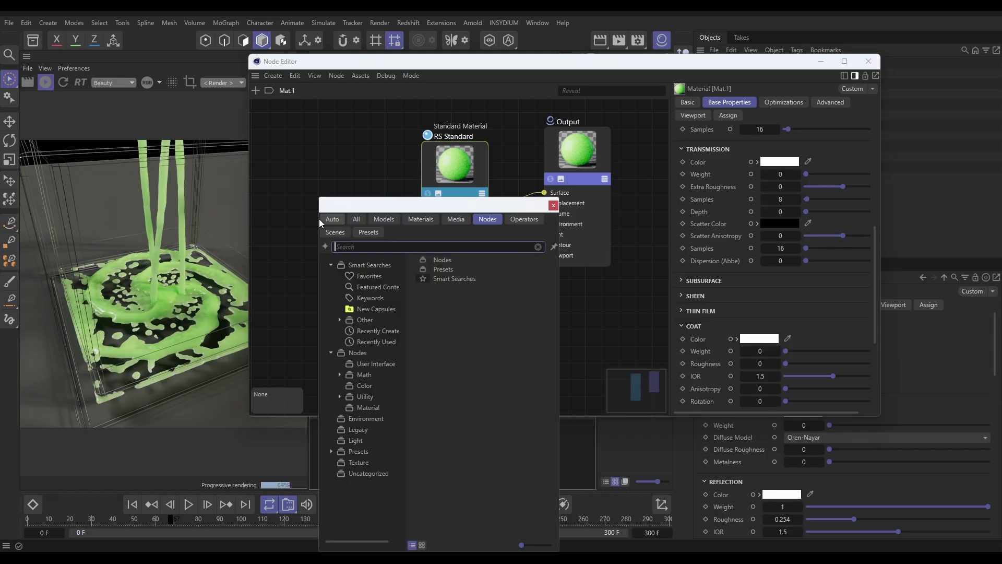
type("vertex")
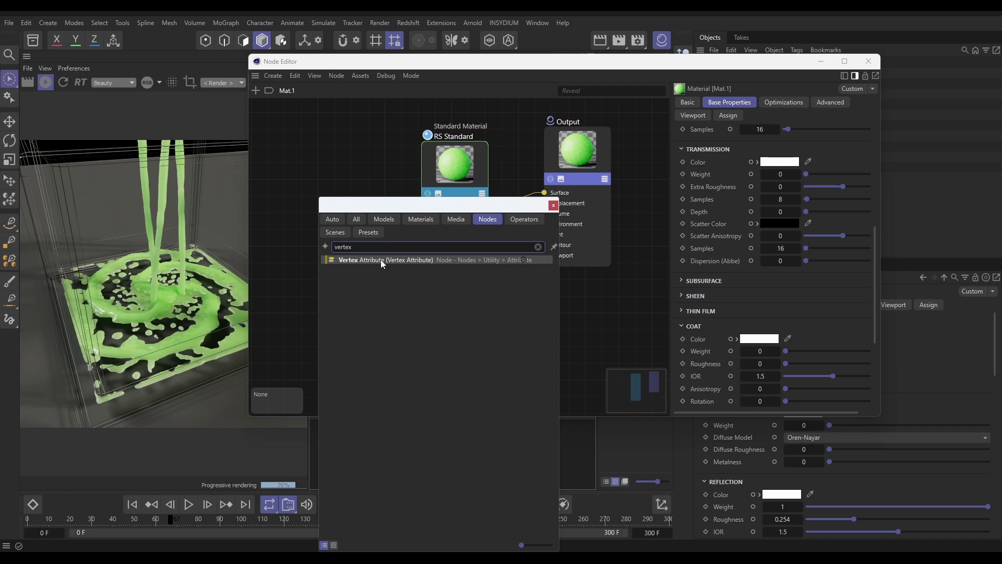
left_click_drag(380, 259, 327, 209)
left_click(553, 205)
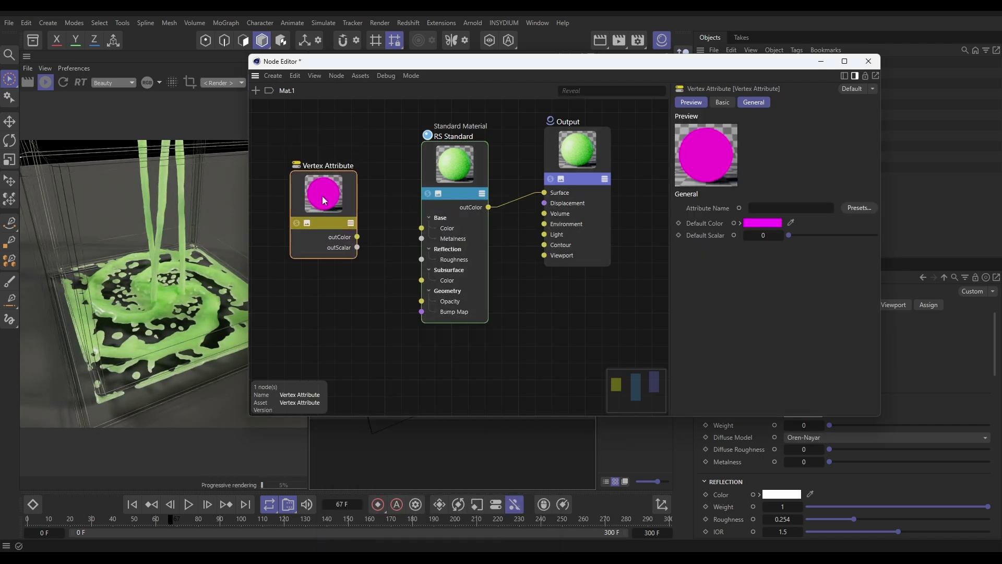
Use the mesher's vertex color tag, PointColor, as the Vertex Attribute node's Attribute Name and advance to frame 68.
left_click_drag(541, 62, 511, 86)
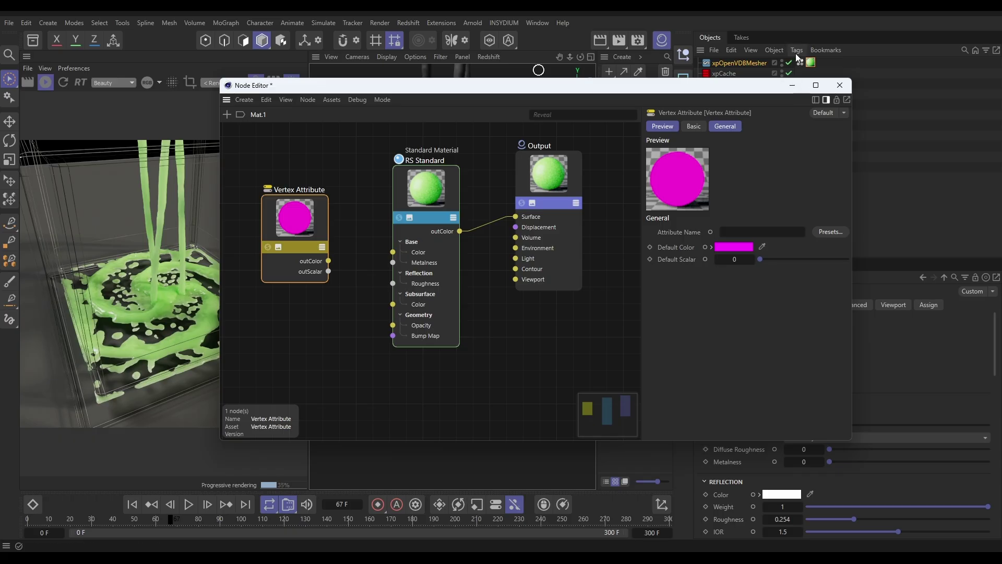
left_click_drag(800, 62, 773, 234)
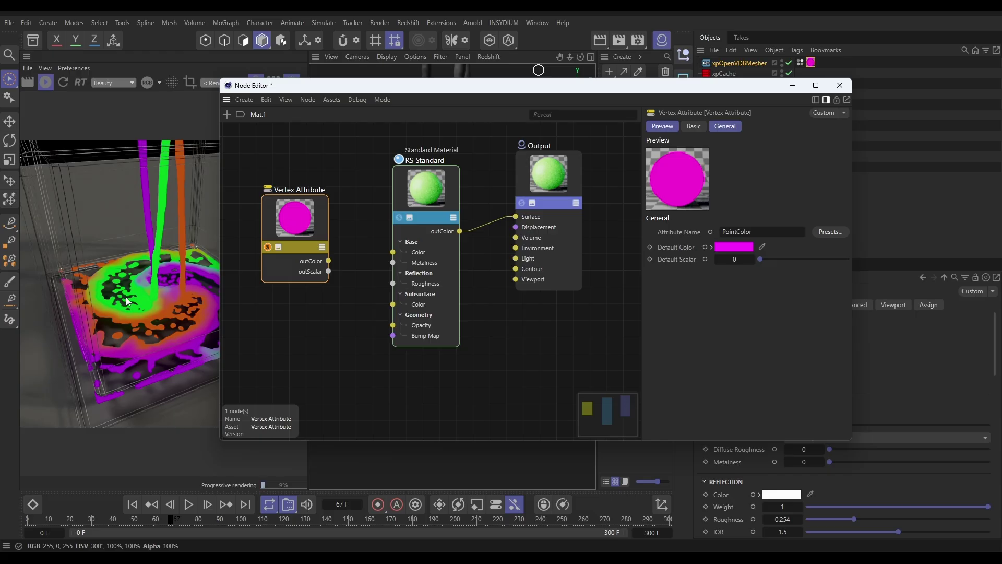
left_click(207, 504)
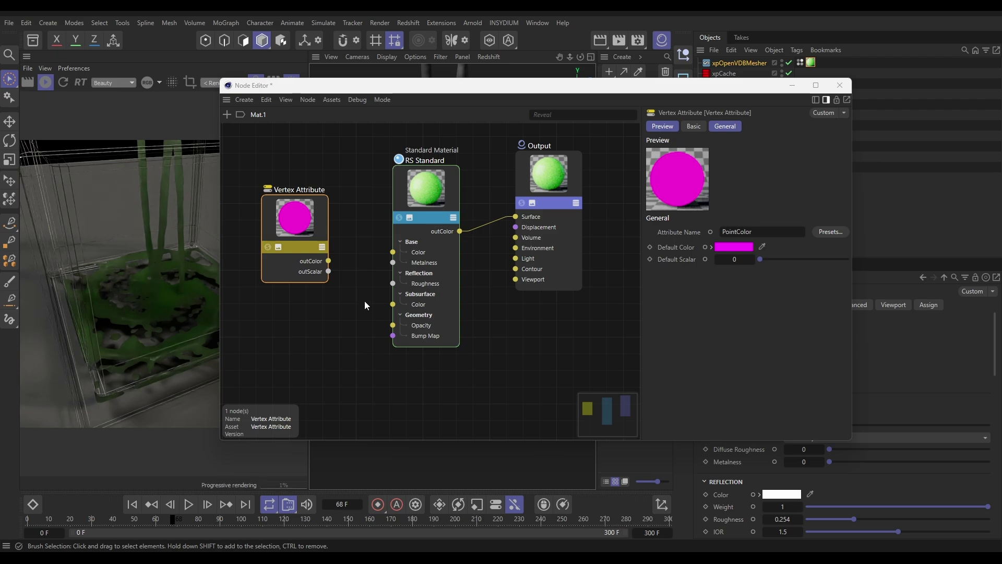
Connect the Vertex Attribute's outColor to the RS Standard's Subsurface Color, then close the Node Editor and the Material Manager.
left_click_drag(328, 261, 393, 304)
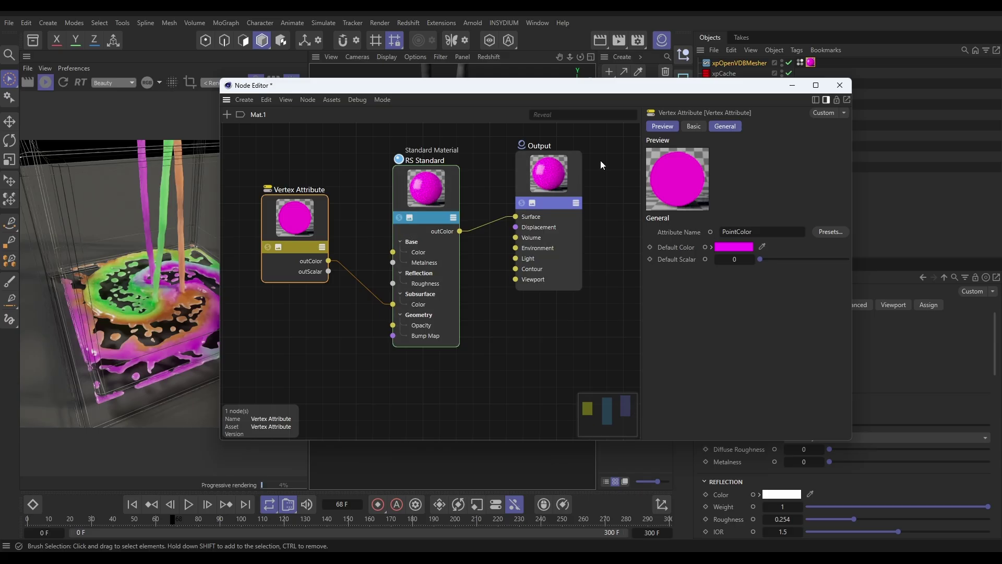
left_click(840, 85)
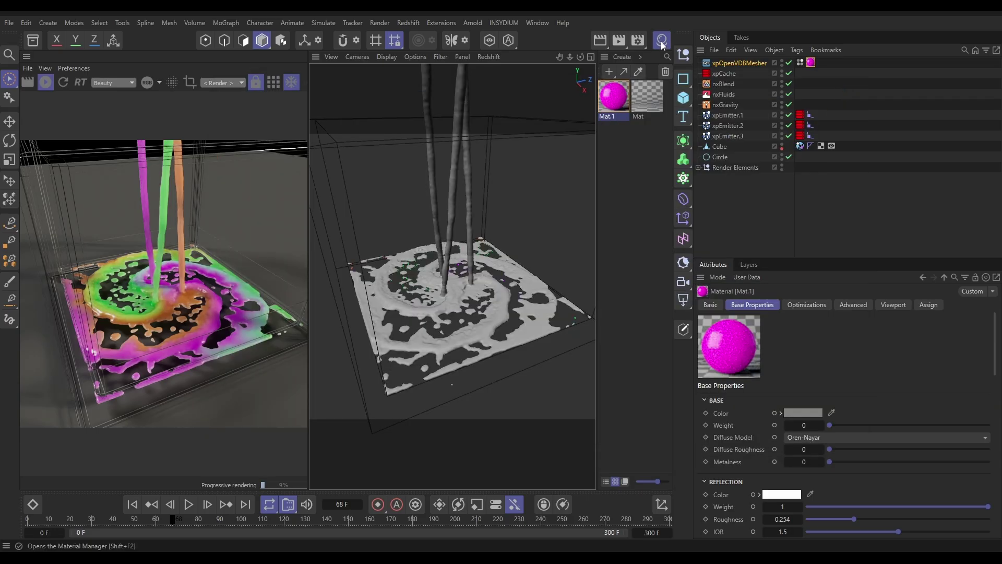
left_click(658, 59)
Examine the rendered color blending from a new angle at frames 105 and 173.
left_click_drag(523, 332, 484, 324, "alt")
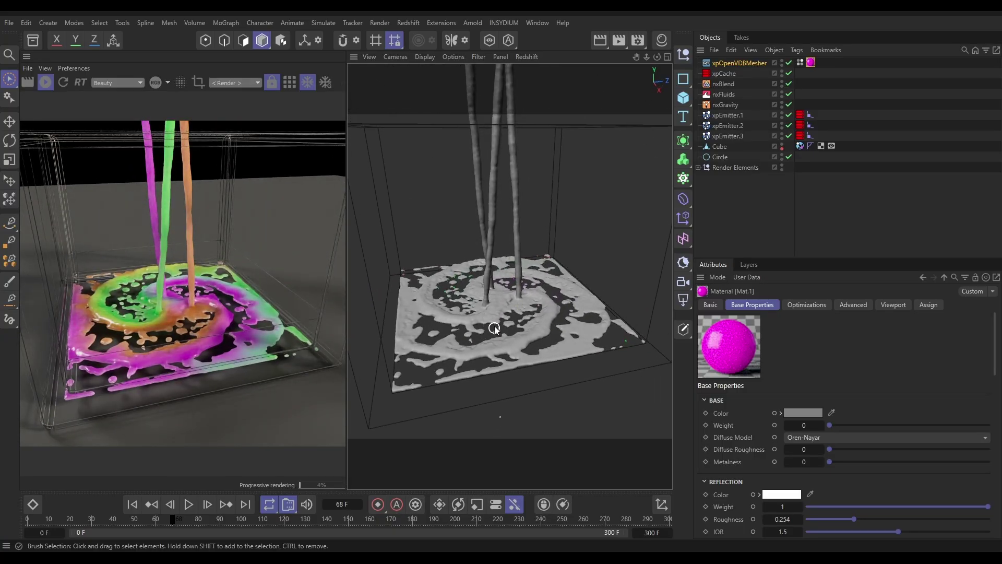
mouse_move(493, 289)
left_mouse_down("alt")
mouse_move(506, 334)
mouse_move(526, 358)
mouse_move(571, 356)
mouse_move(494, 295)
left_mouse_up("alt")
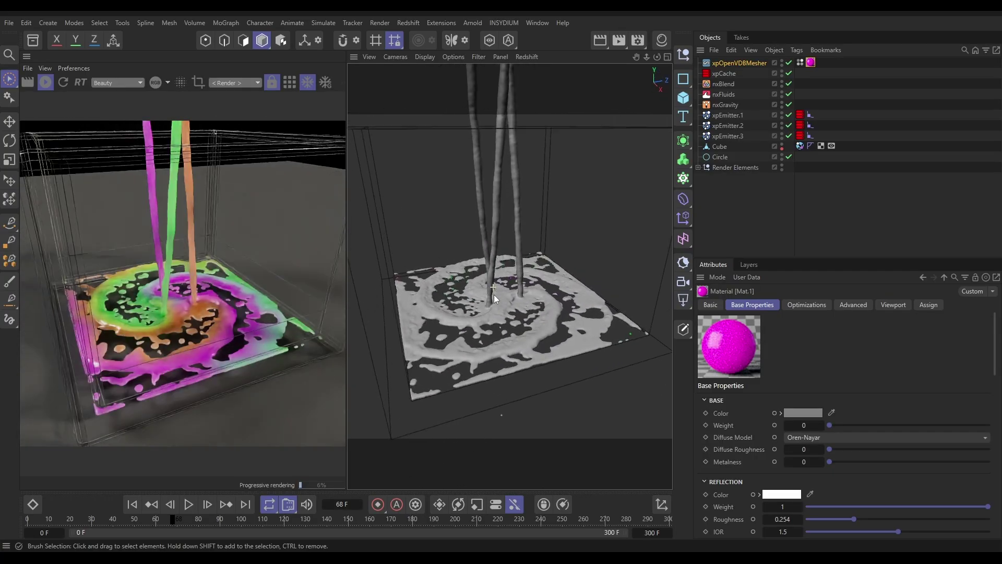
left_click(252, 518)
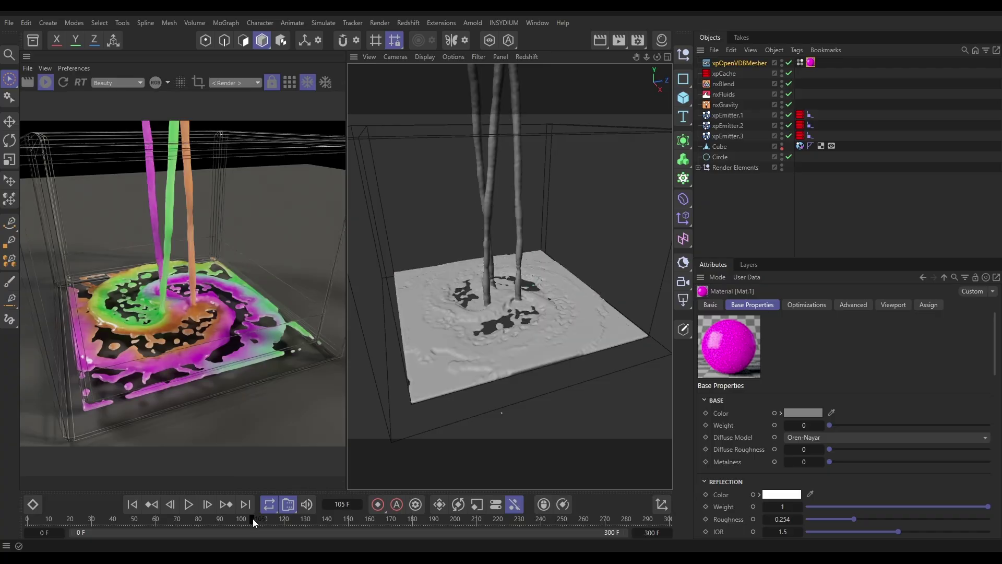
left_click(399, 522)
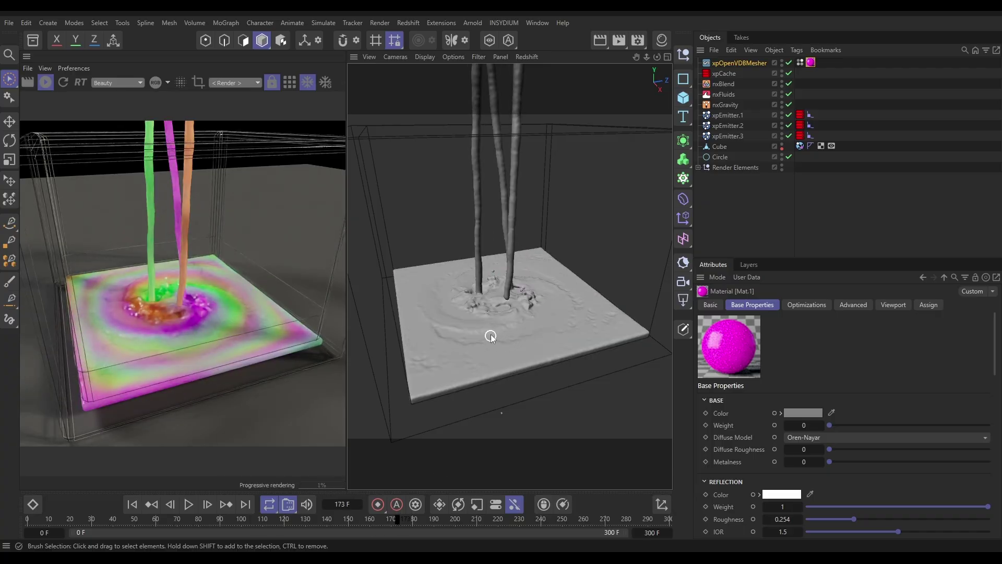